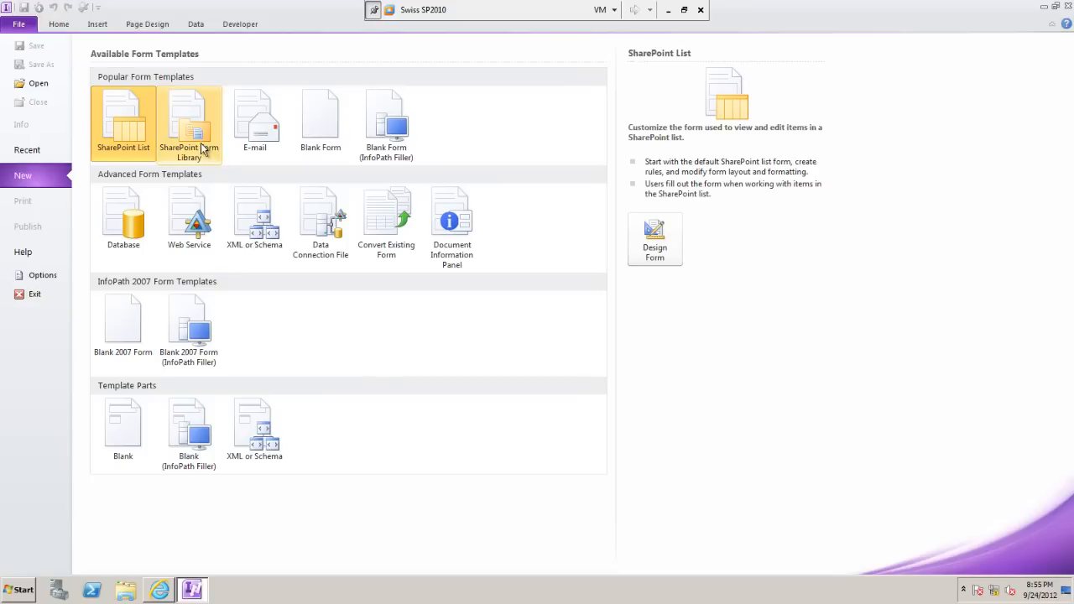
# Create a new form from the SharePoint Form Library template and give it the title Timesheet.
pyautogui.click(195, 117)
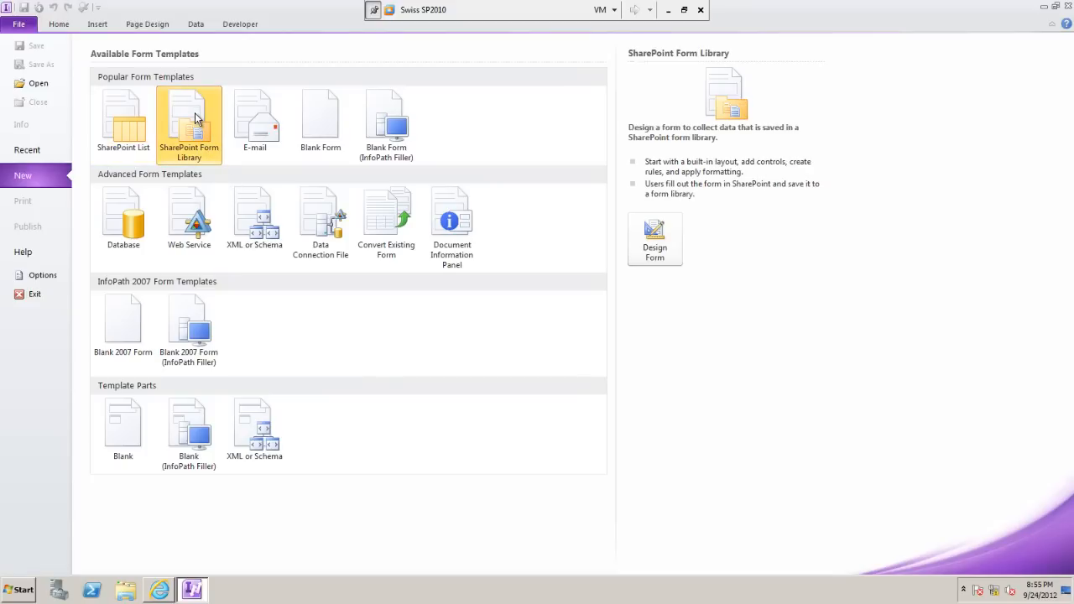
pyautogui.doubleClick(195, 117)
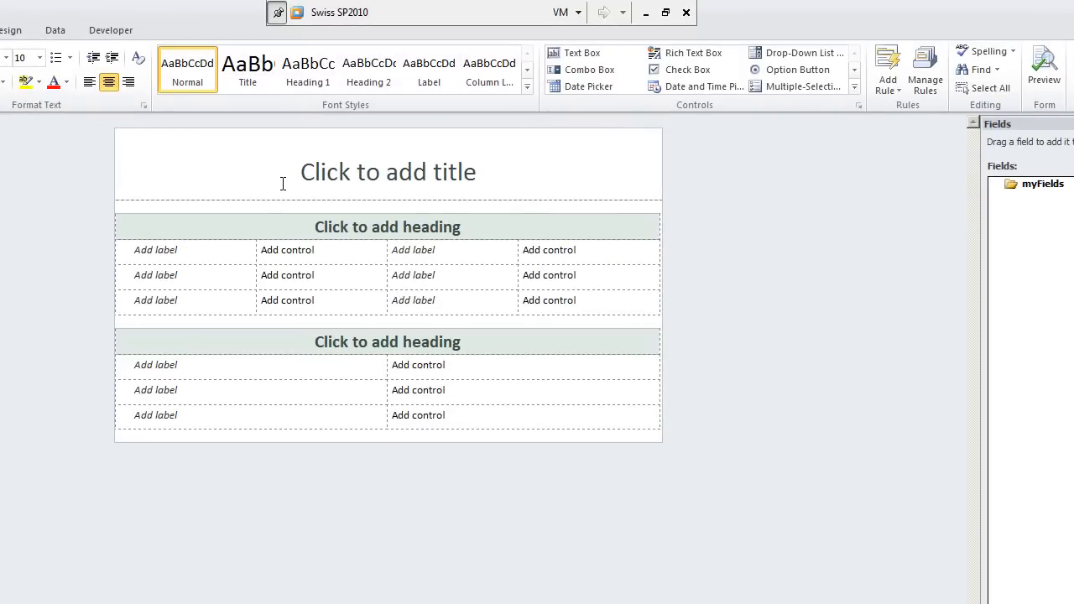
pyautogui.click(370, 172)
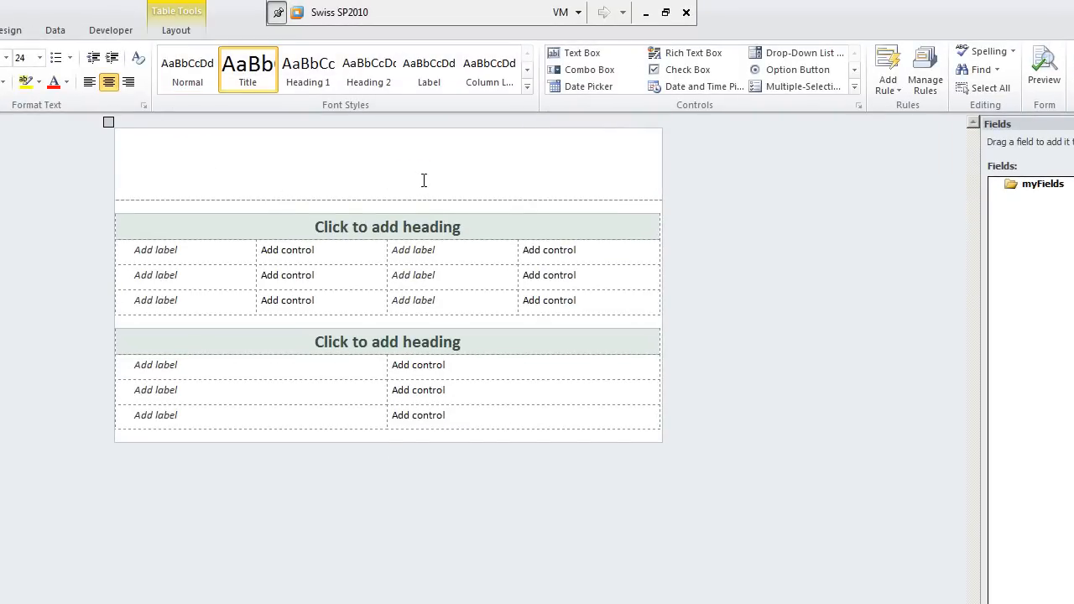
pyautogui.write('Timesheet')
# Set the first section's heading to Person Details.
pyautogui.click(431, 227)
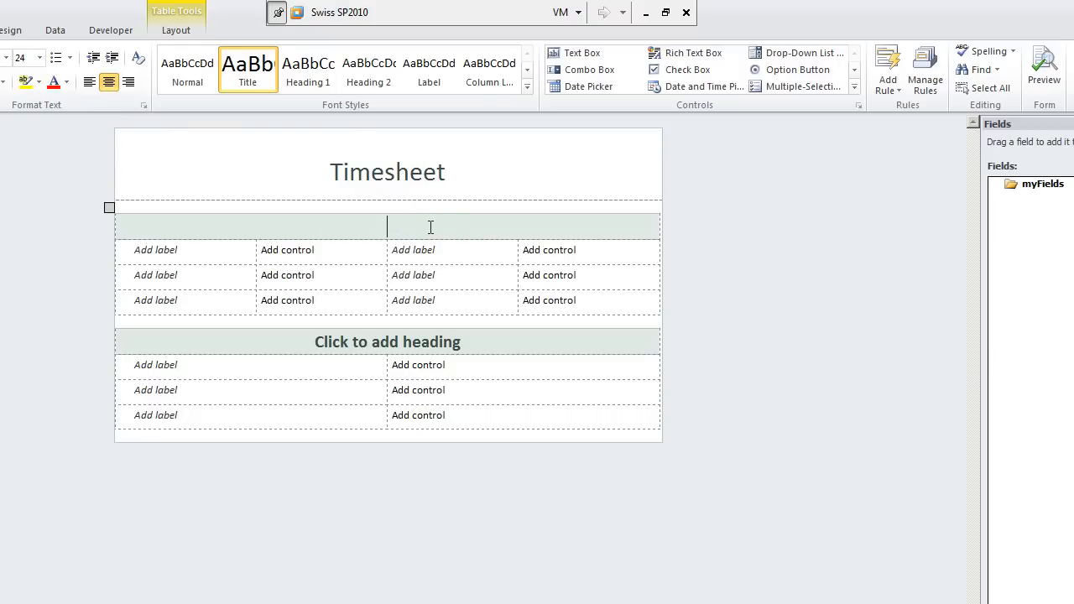
pyautogui.write('Person ')
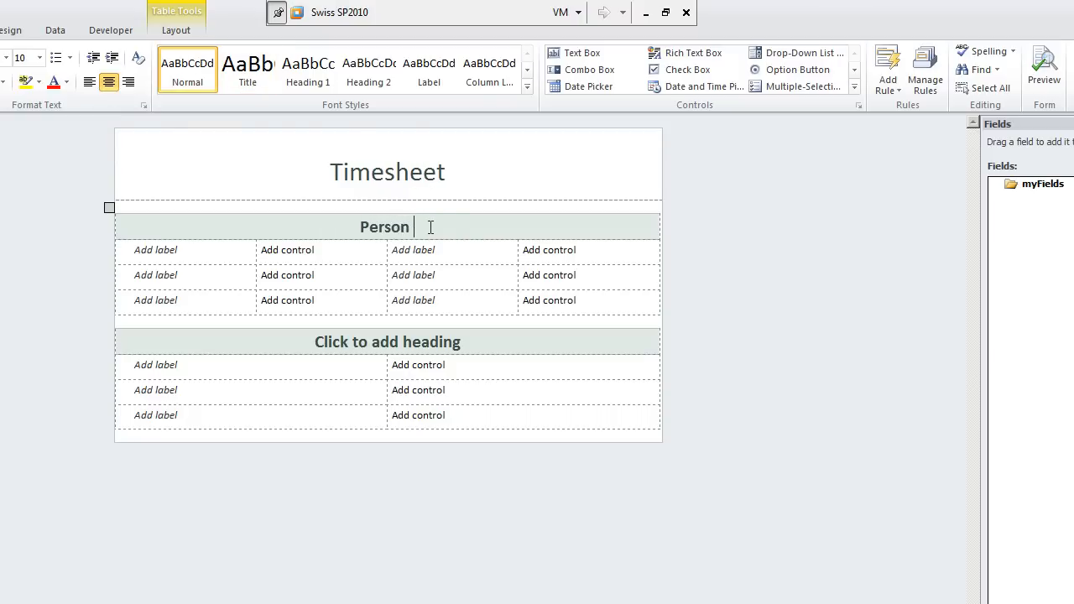
pyautogui.write('Details')
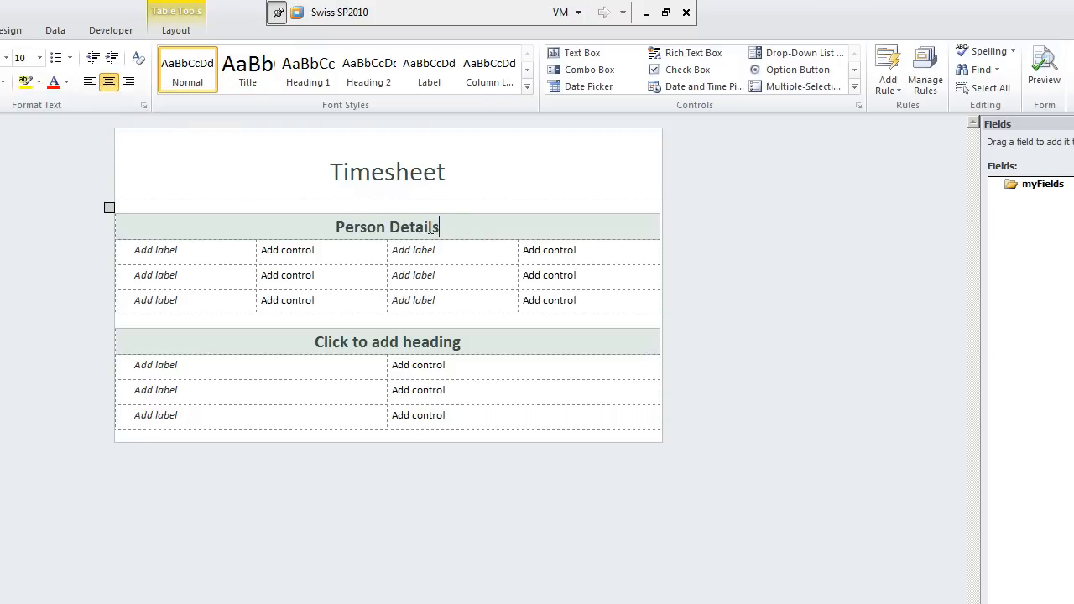
# Delete the second pair of label and control columns from the Person Details table.
pyautogui.moveTo(432, 252); pyautogui.dragTo(575, 300)
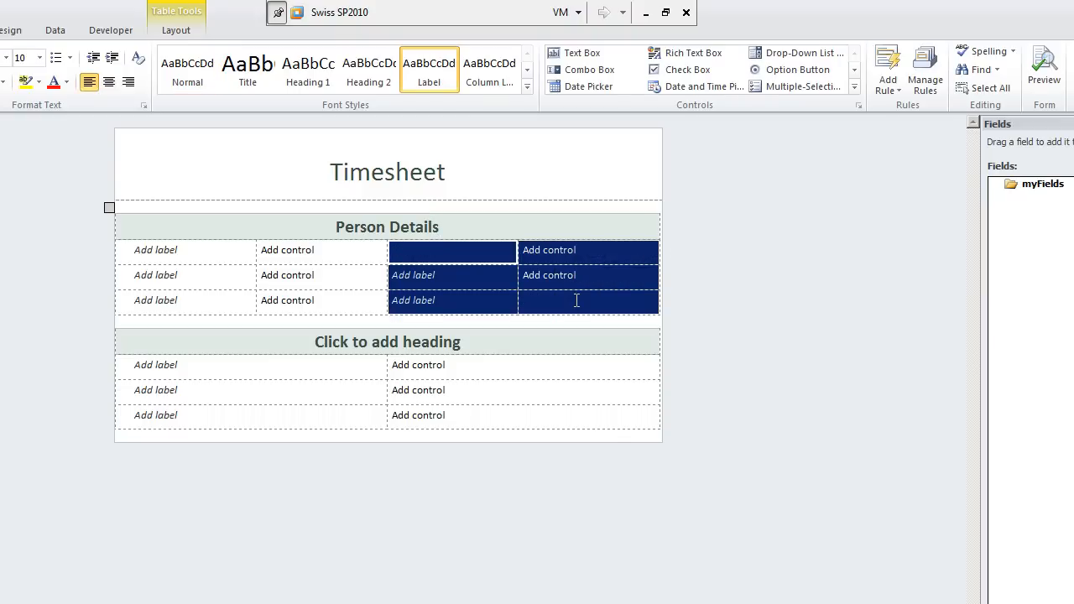
pyautogui.rightClick(564, 299)
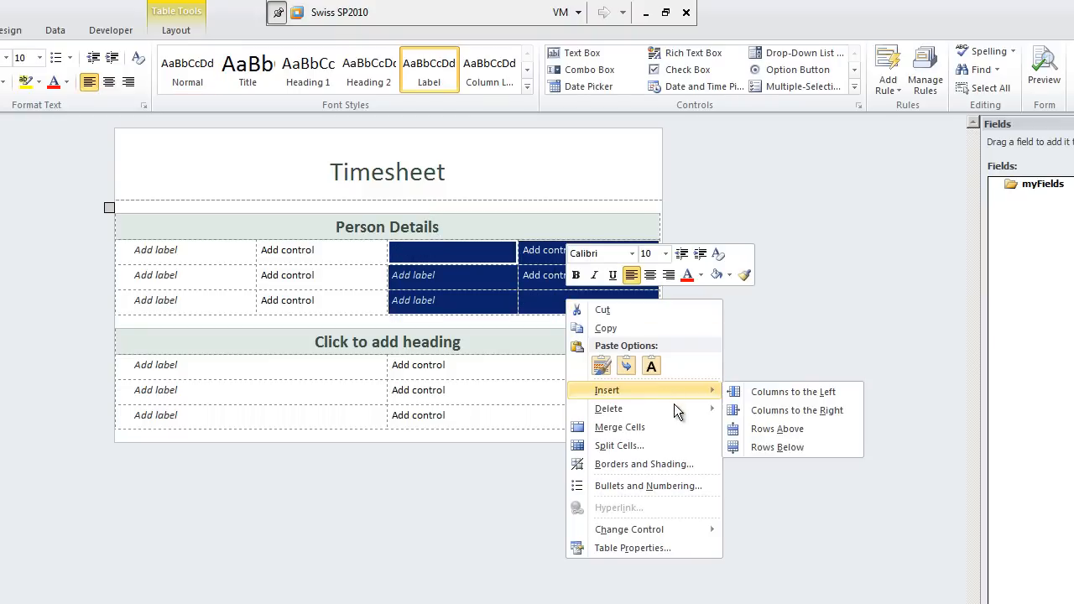
pyautogui.moveTo(684, 411)
pyautogui.click(752, 429)
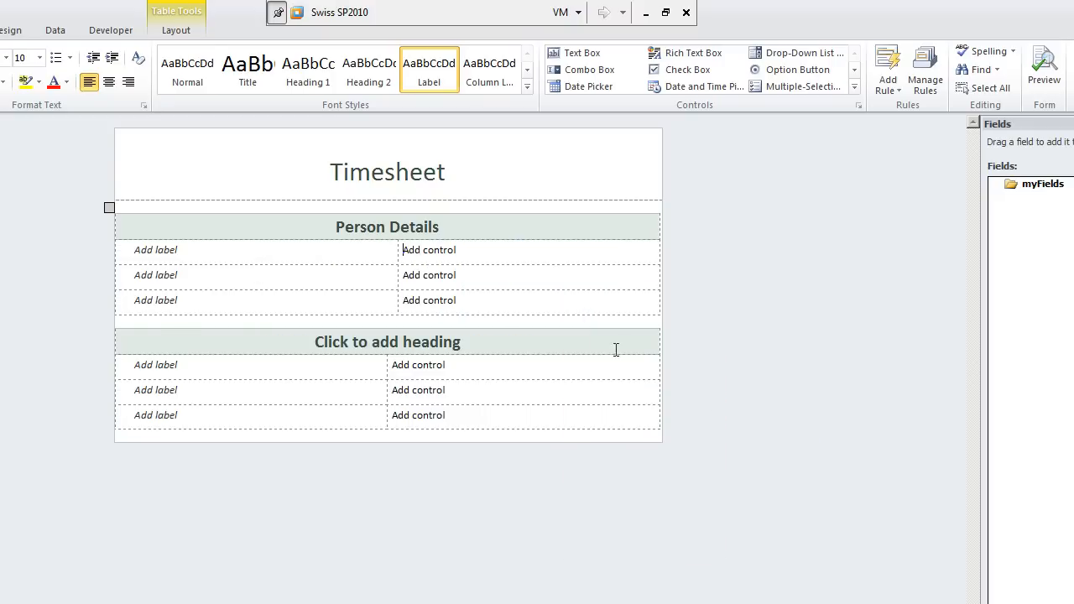
# Label the first two Person Details rows Person Name and Job Title, and clear the third row's label placeholder.
pyautogui.click(313, 253)
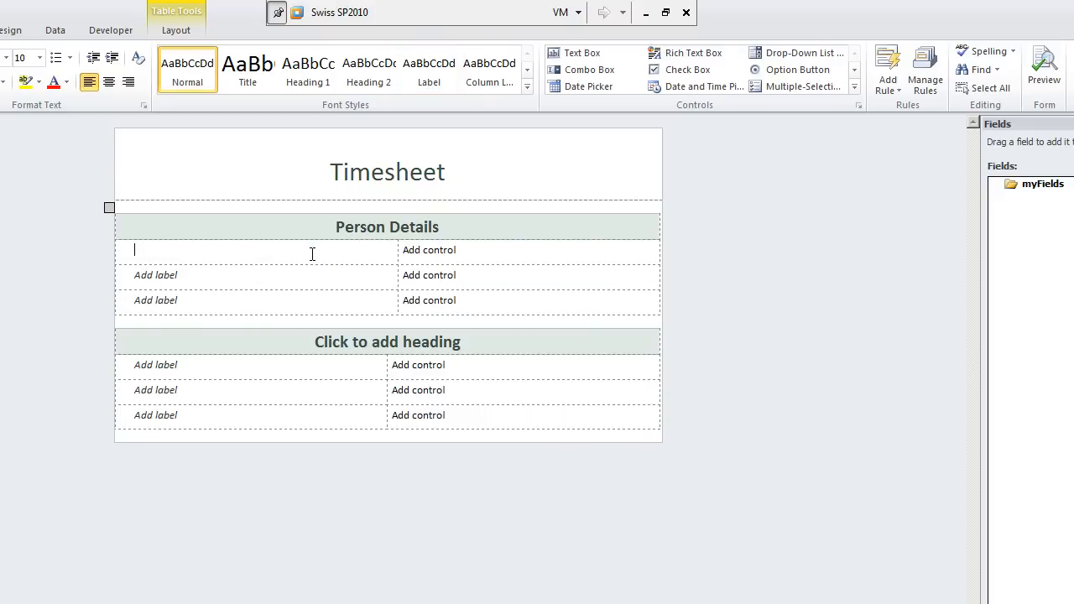
pyautogui.write('Person Name')
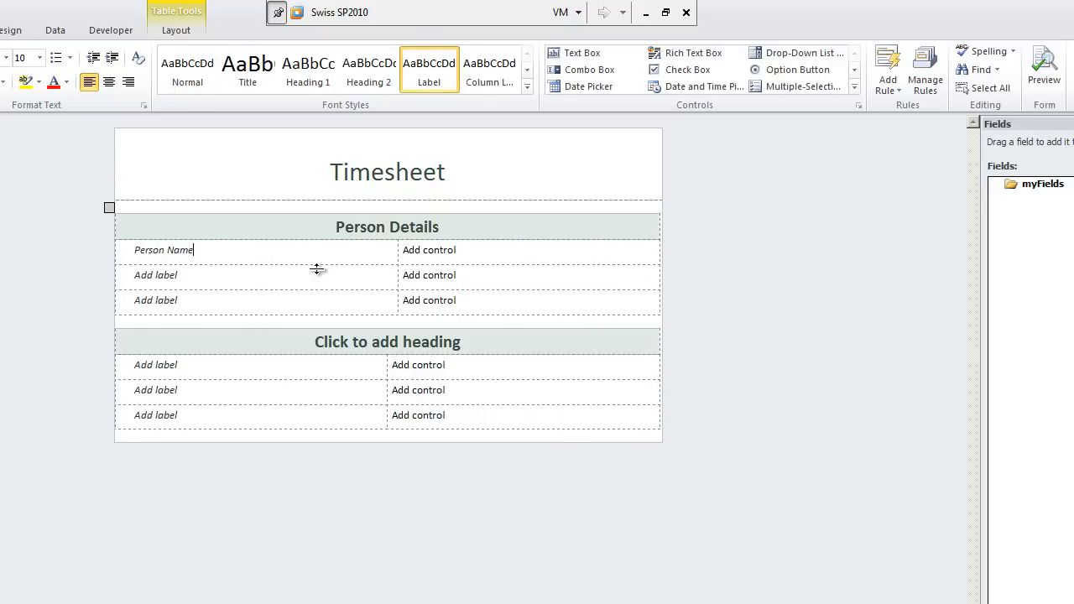
pyautogui.click(314, 280)
pyautogui.write('Job Title')
pyautogui.click(265, 303)
# Add a text box in the Person Name row and name its field PersonName.
pyautogui.click(455, 249)
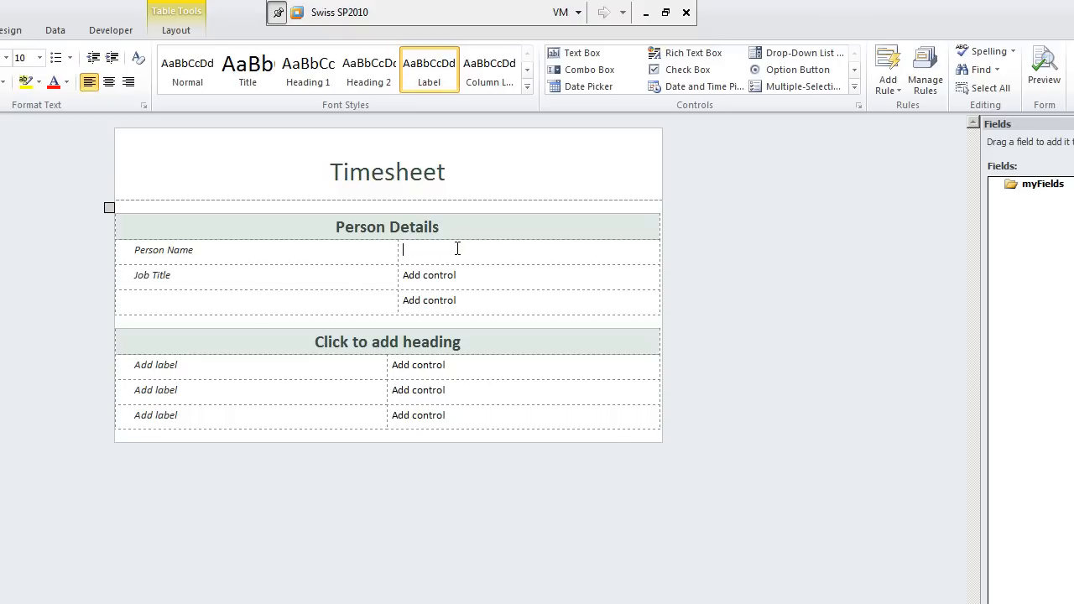
pyautogui.click(583, 52)
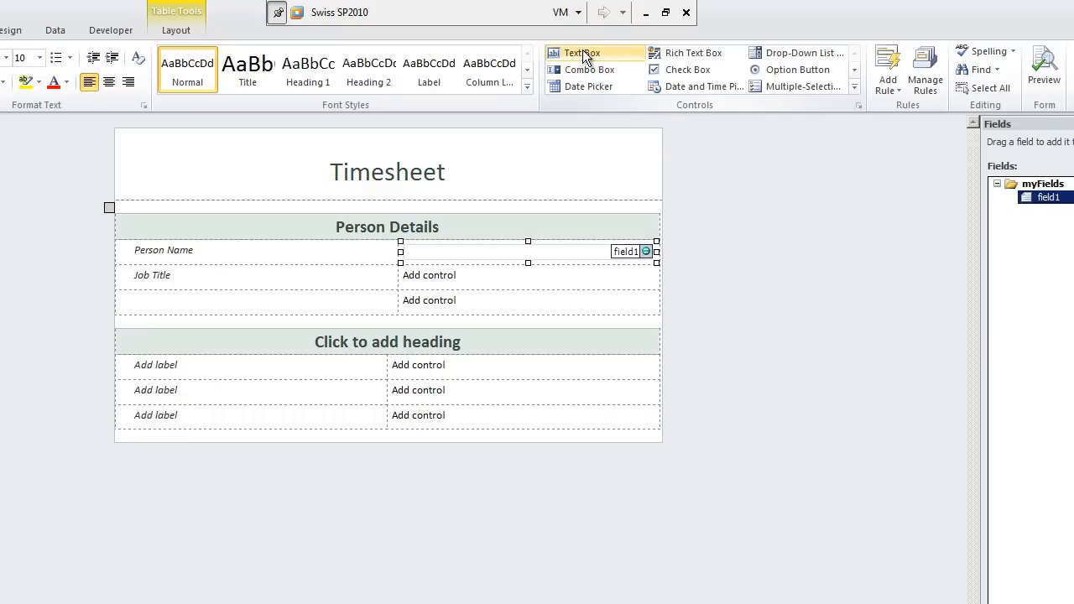
pyautogui.doubleClick(1046, 198)
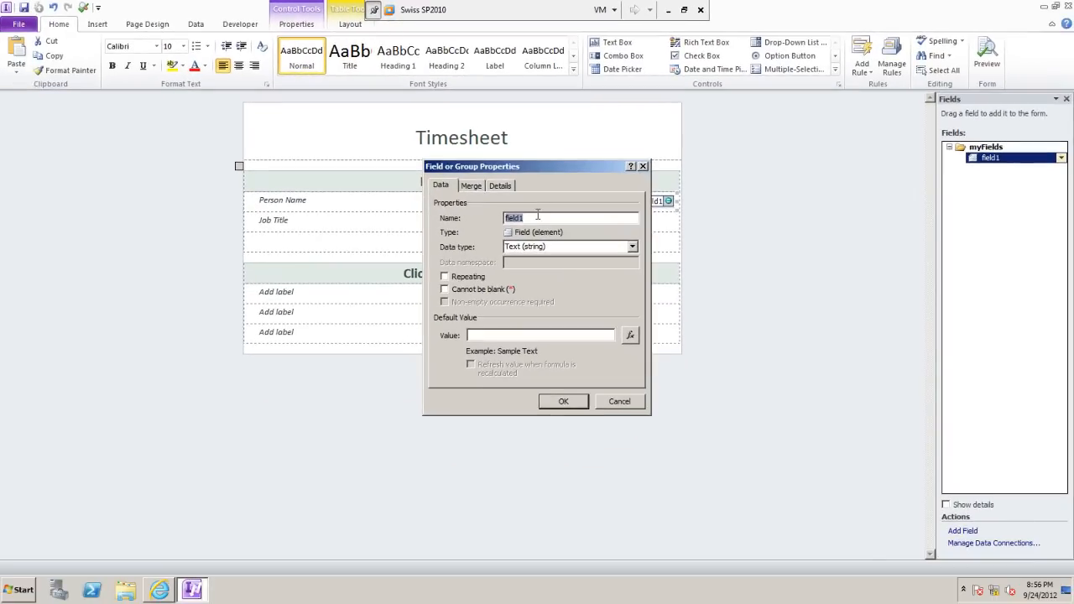
pyautogui.write('PersonName')
pyautogui.click(563, 401)
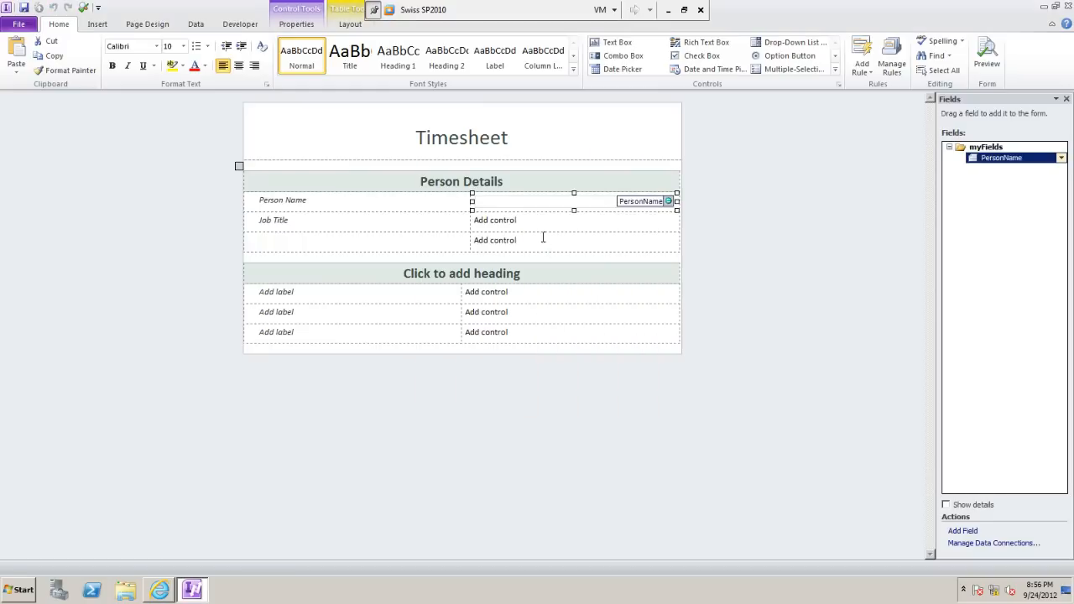
# Add a drop-down list box in the Job Title row and name its field JobTitle.
pyautogui.click(542, 223)
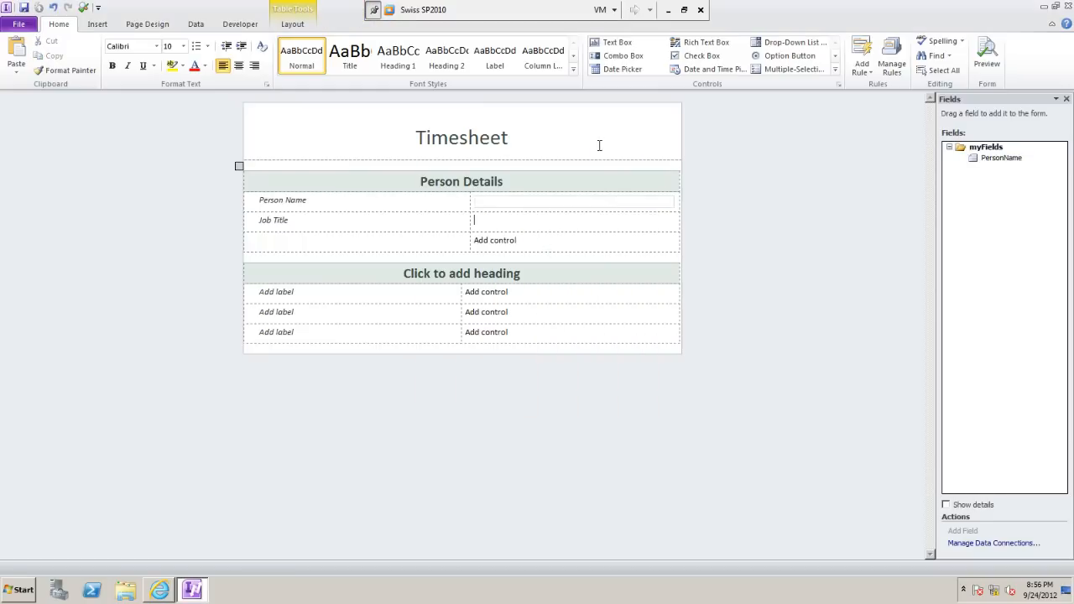
pyautogui.click(763, 43)
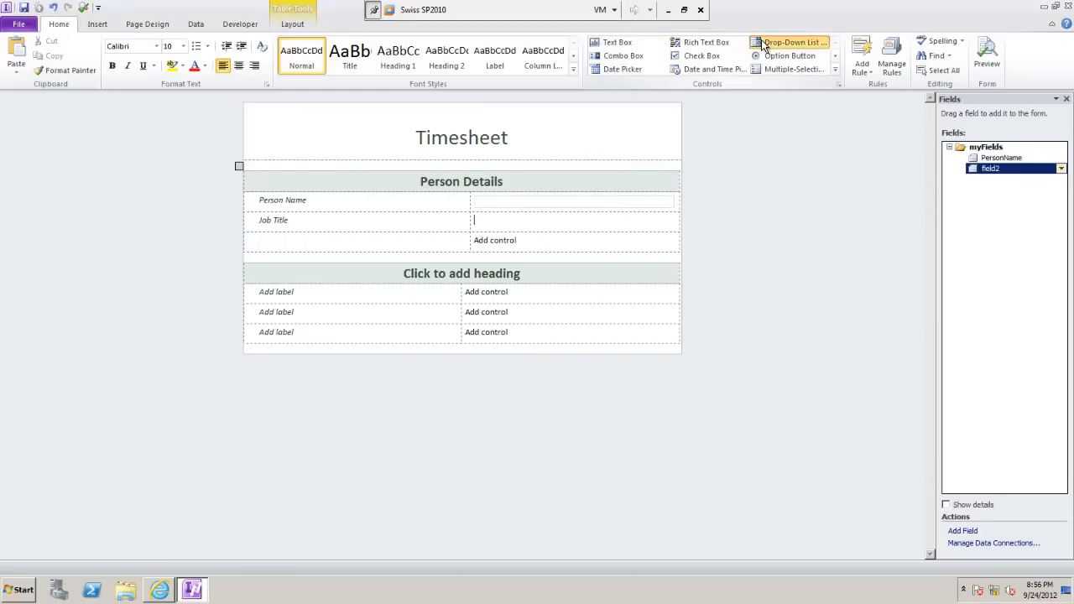
pyautogui.doubleClick(993, 169)
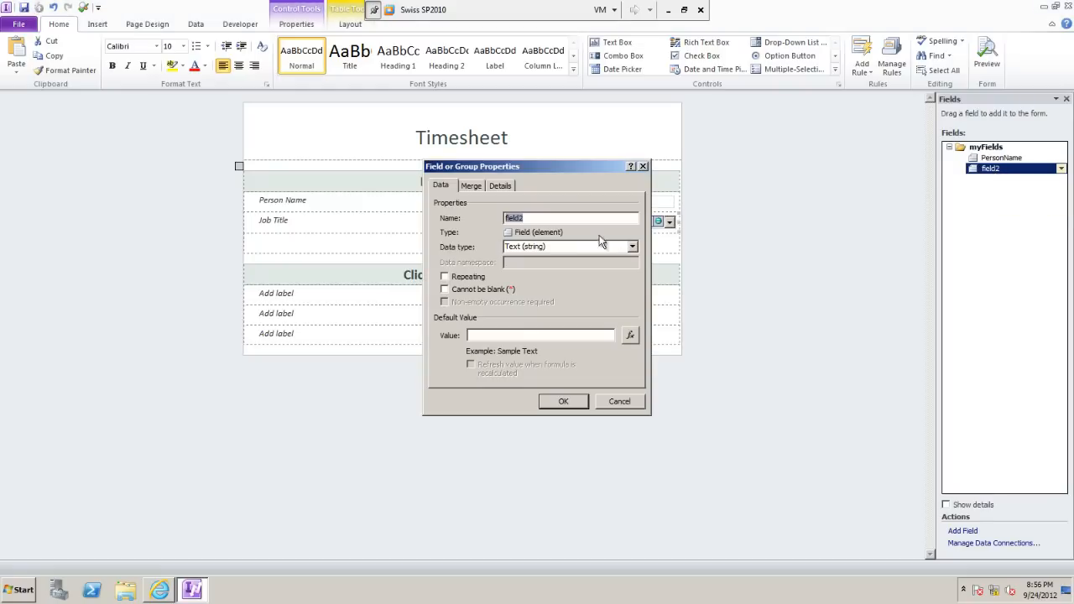
pyautogui.write('JobTitle')
pyautogui.click(563, 401)
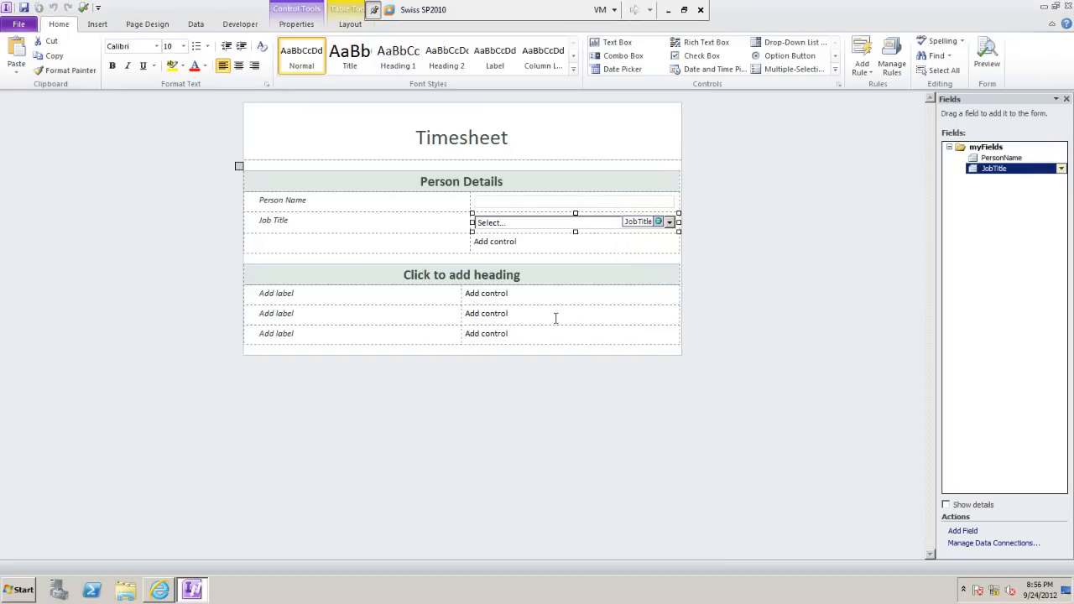
# Label the third Person Details row Week Ending, add a date picker beside it and name its field WeekEnding.
pyautogui.click(385, 244)
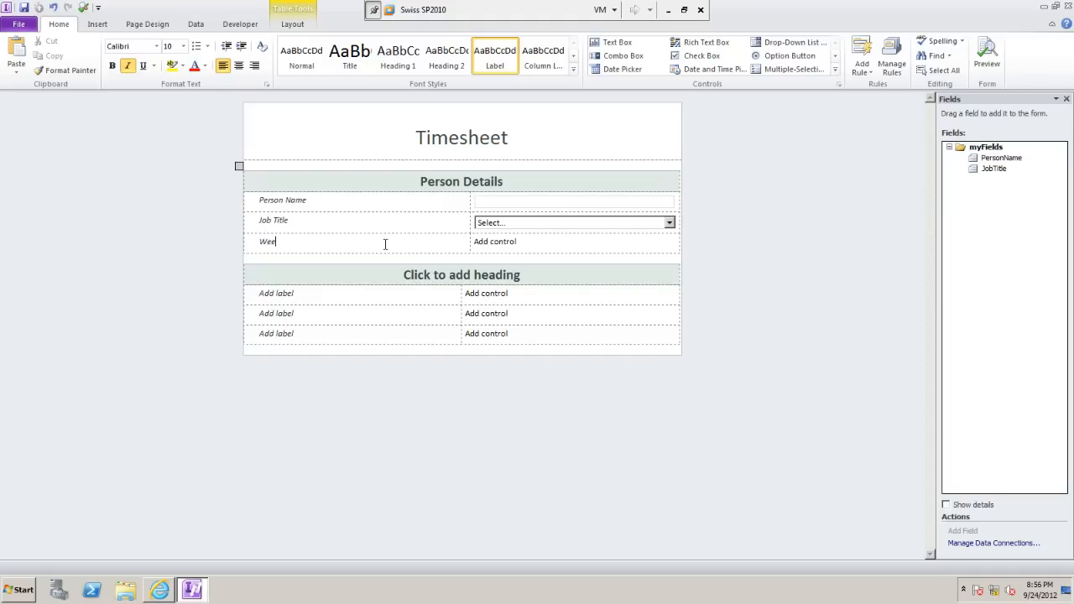
pyautogui.write('Week Ending')
pyautogui.click(494, 242)
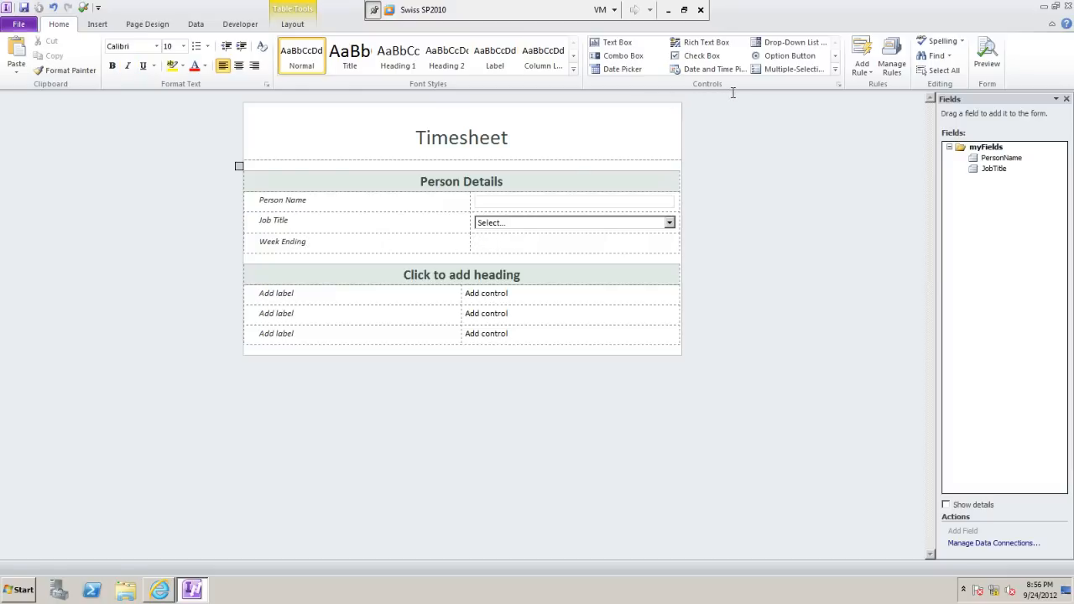
pyautogui.click(622, 69)
pyautogui.doubleClick(990, 179)
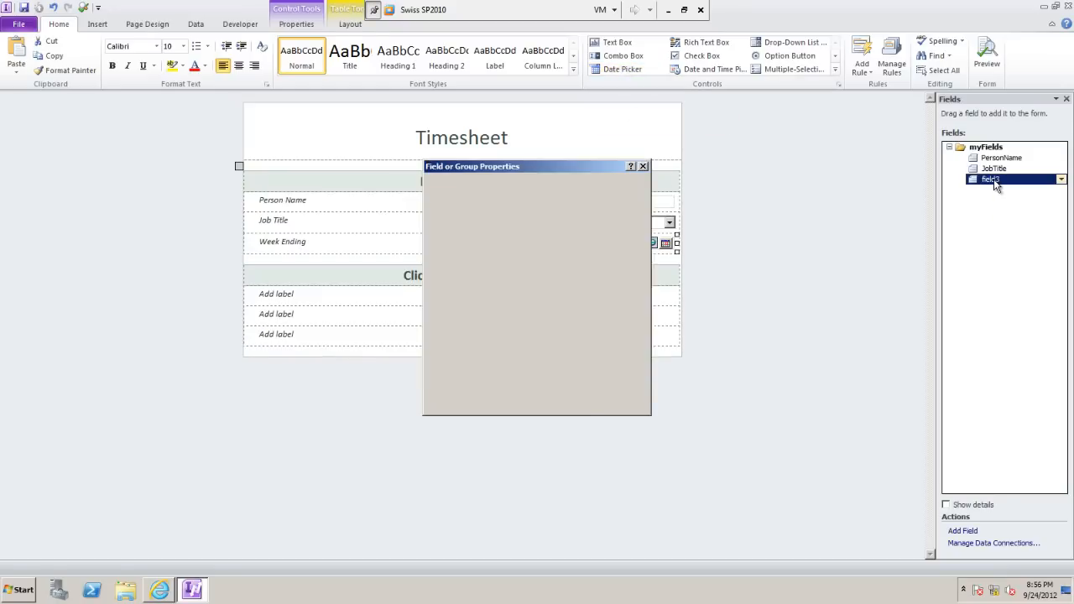
pyautogui.write('Wee')
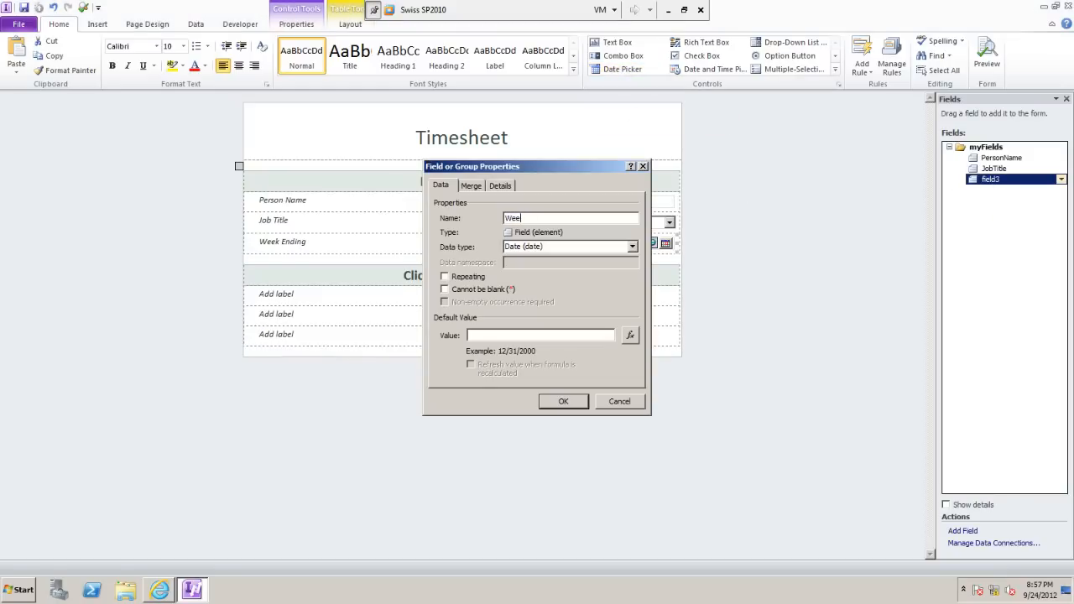
pyautogui.write('kEnding')
# Set the WeekEnding field's default value to the date function today() and apply the field properties.
pyautogui.click(630, 337)
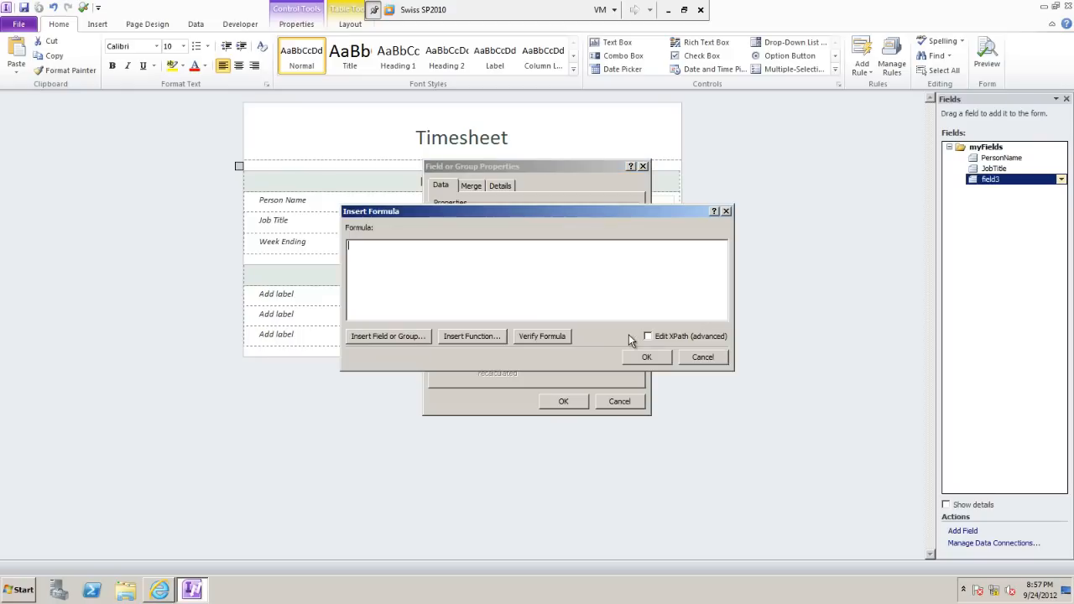
pyautogui.click(492, 339)
pyautogui.click(385, 240)
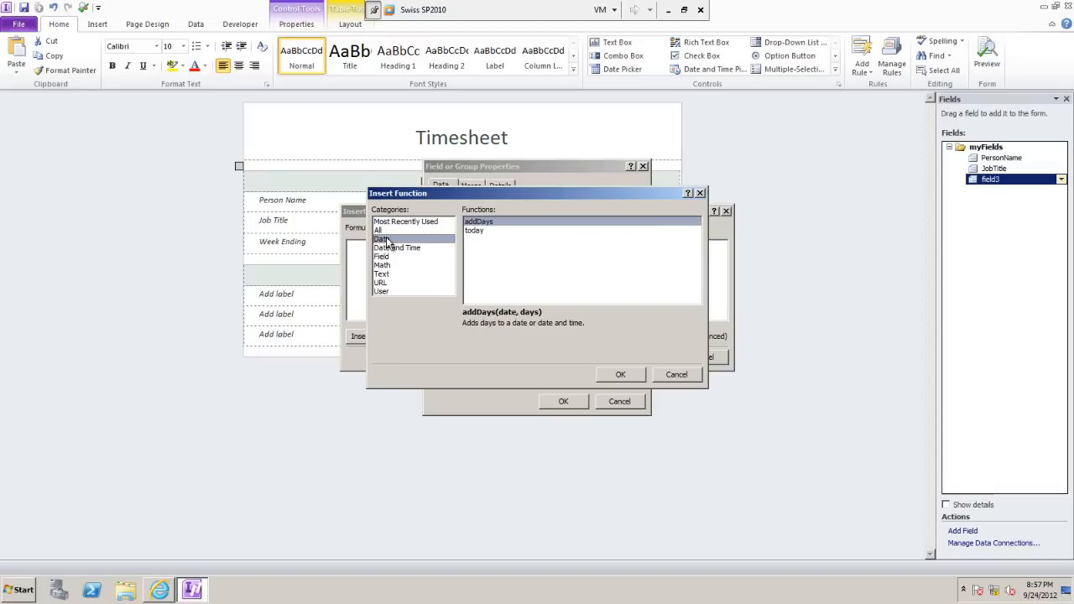
pyautogui.click(473, 232)
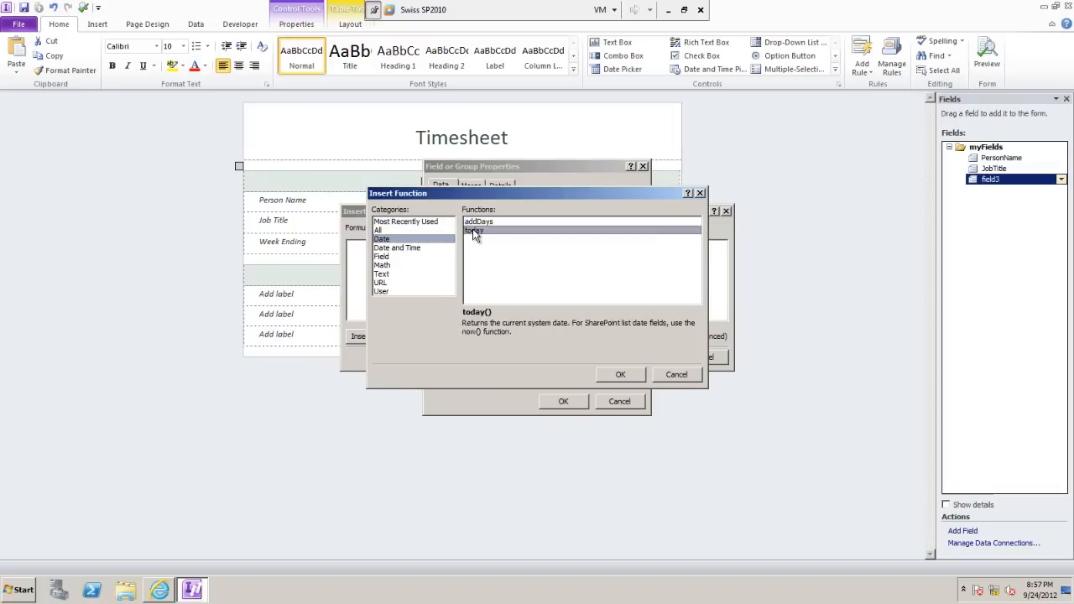
pyautogui.doubleClick(473, 232)
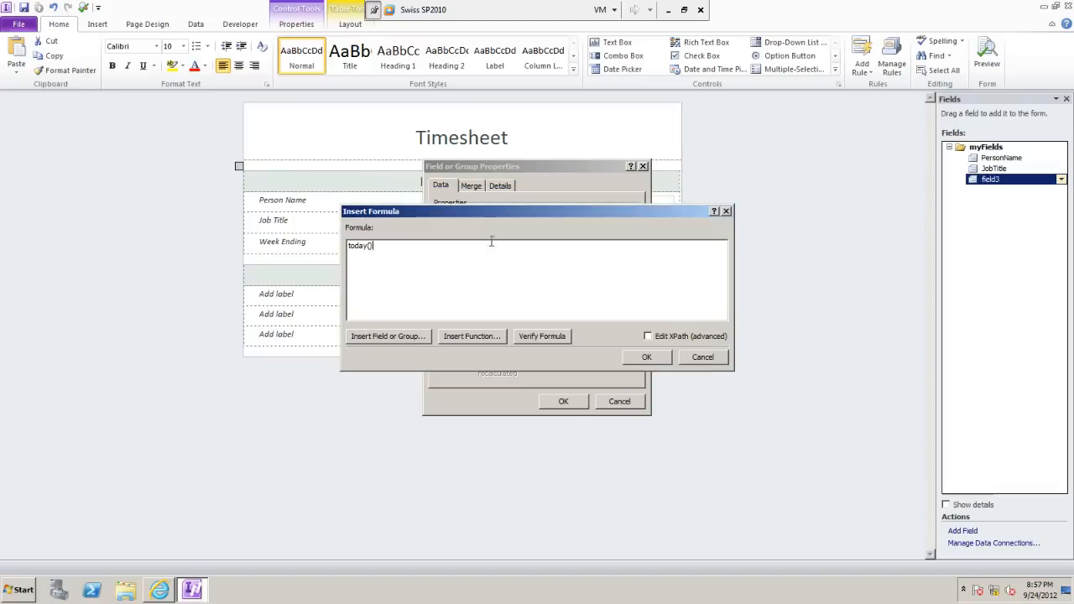
pyautogui.click(643, 358)
pyautogui.click(563, 400)
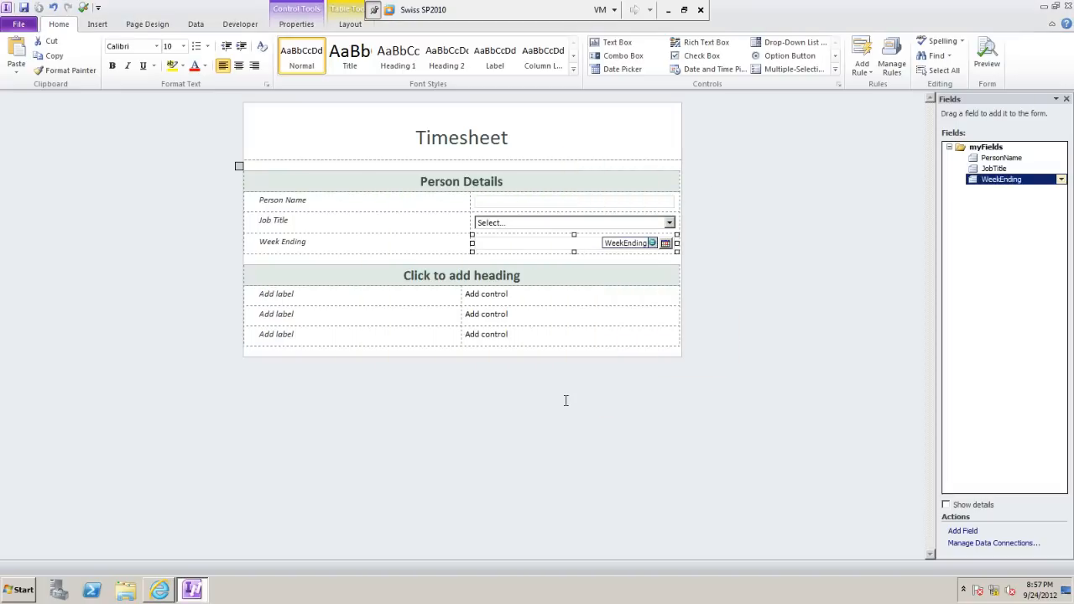
# Set the second section's heading to Time Record.
pyautogui.click(493, 270)
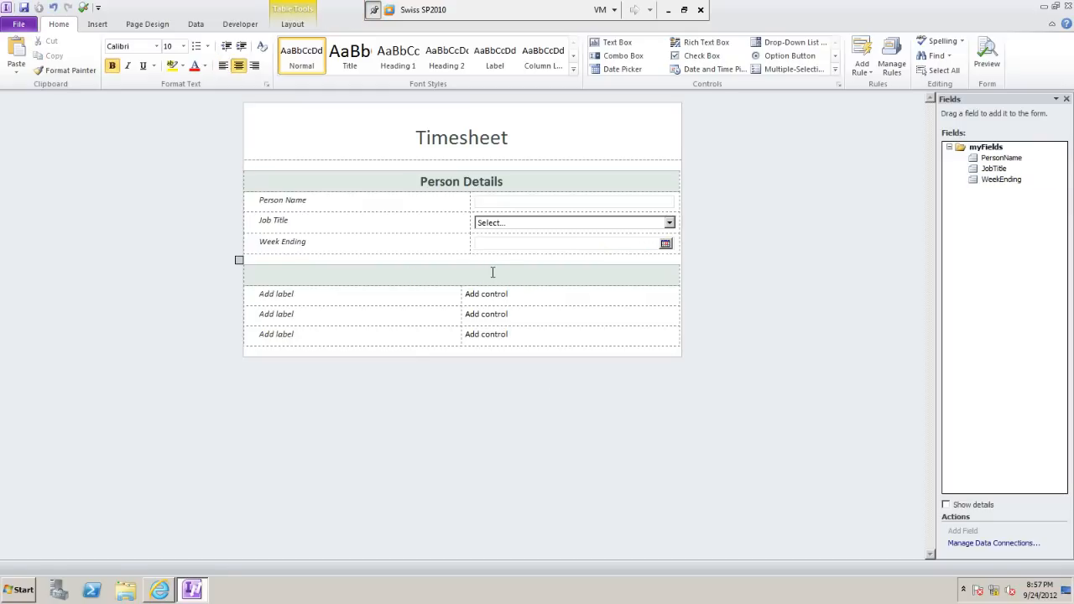
pyautogui.write('Time Record')
# Try deleting the entire Time Record table, and undo the deletion.
pyautogui.moveTo(403, 298); pyautogui.dragTo(521, 333)
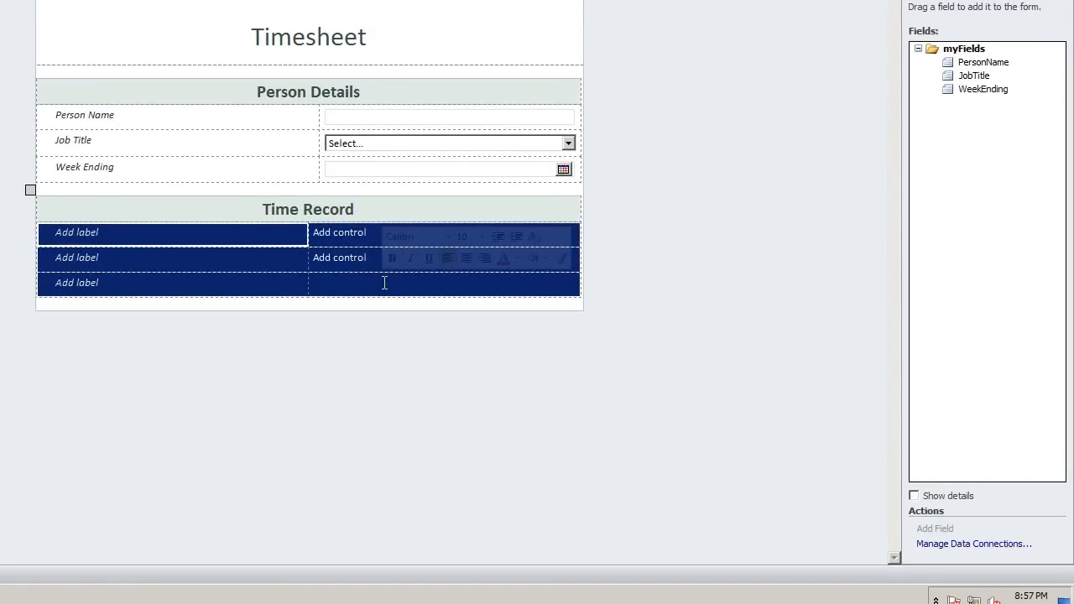
pyautogui.rightClick(384, 284)
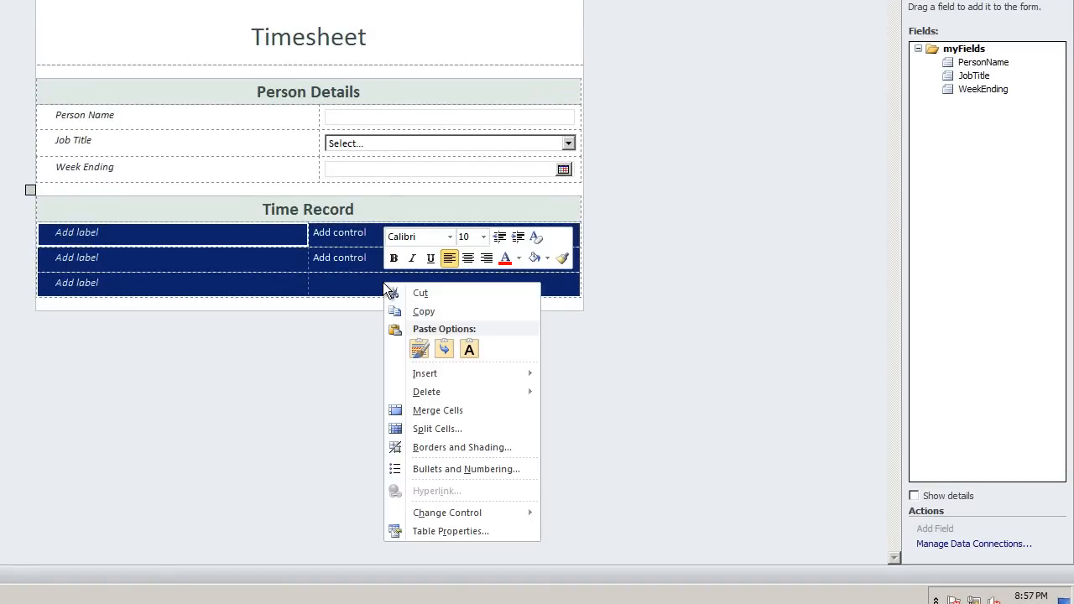
pyautogui.moveTo(521, 396)
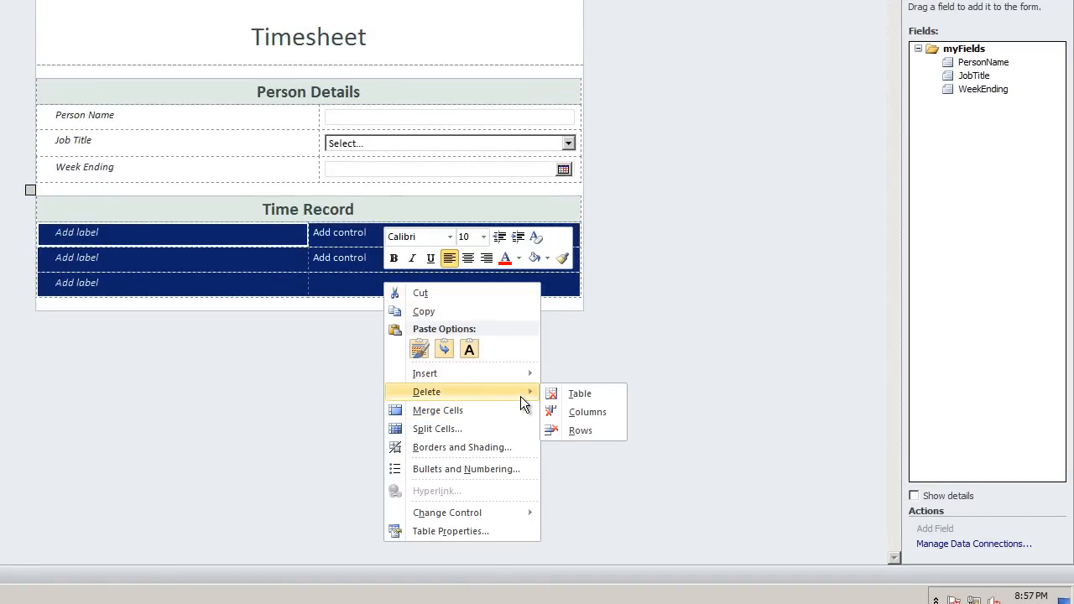
pyautogui.click(578, 397)
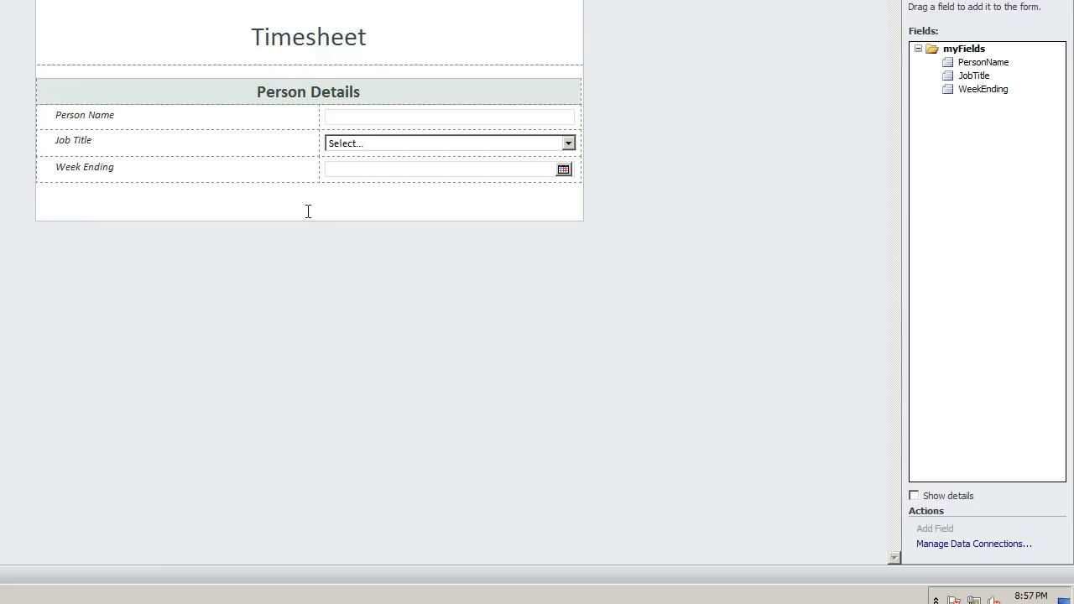
pyautogui.hotkey('ctrl', 'z')
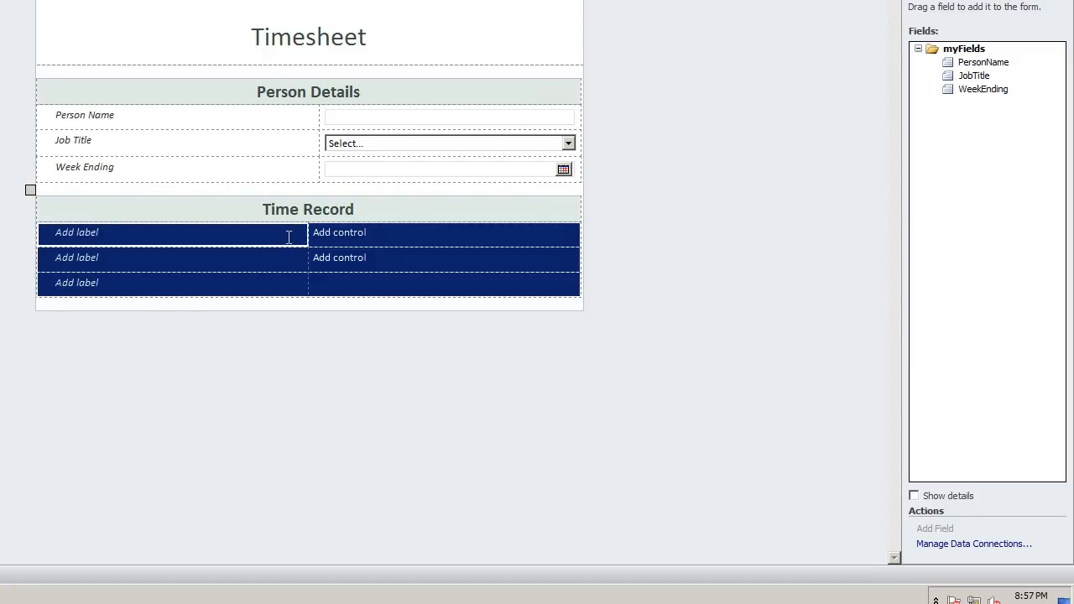
# Delete the three placeholder label-and-control rows beneath the Time Record heading.
pyautogui.moveTo(293, 235); pyautogui.dragTo(366, 282)
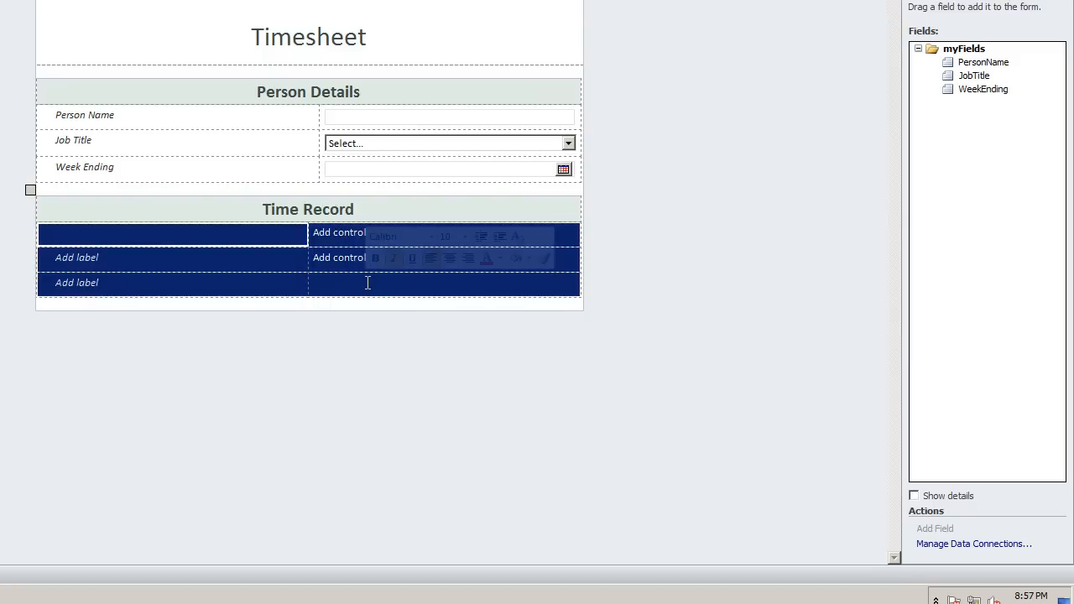
pyautogui.rightClick(365, 282)
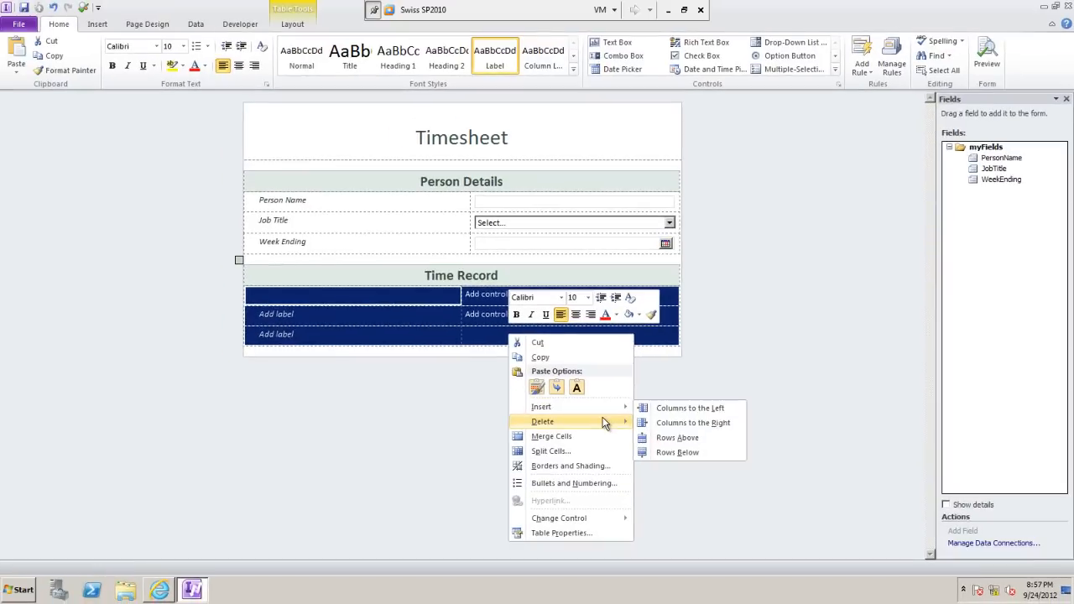
pyautogui.moveTo(504, 393)
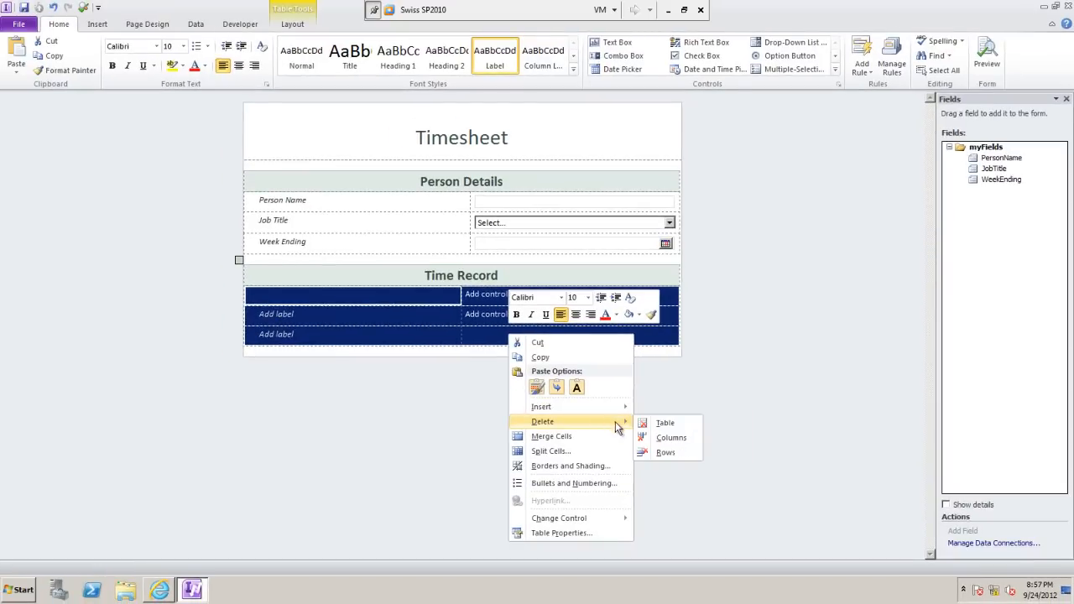
pyautogui.click(661, 452)
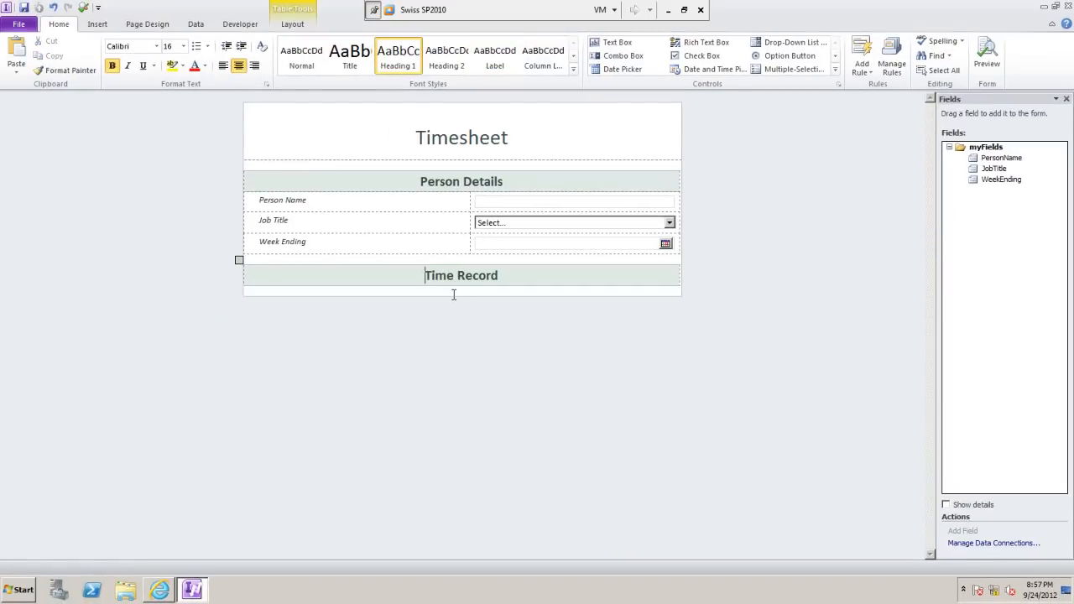
# Insert a two-column repeating table directly below the Time Record heading.
pyautogui.click(456, 290)
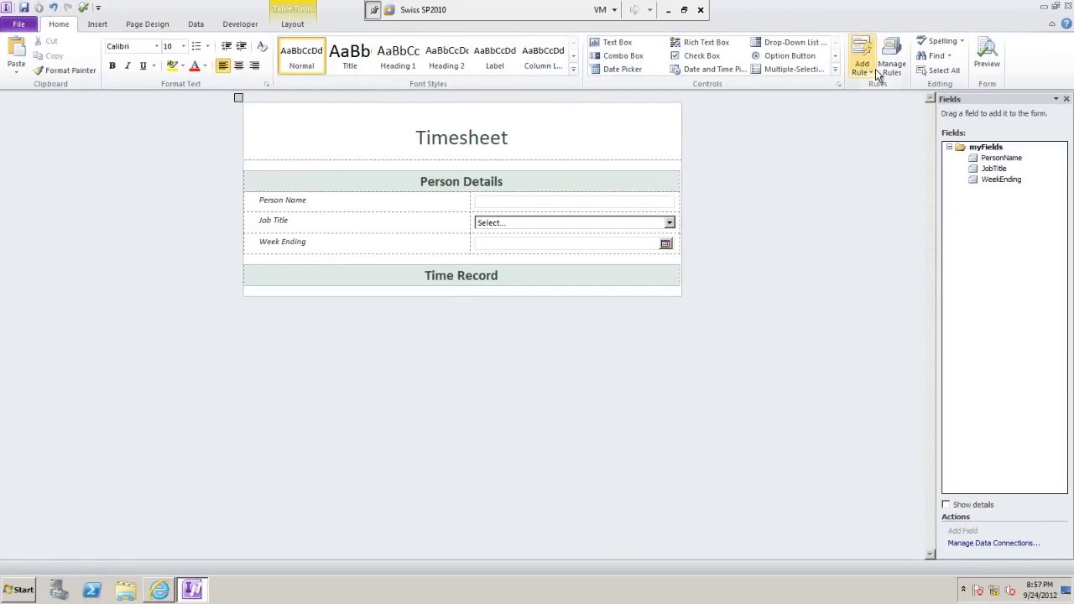
pyautogui.click(835, 69)
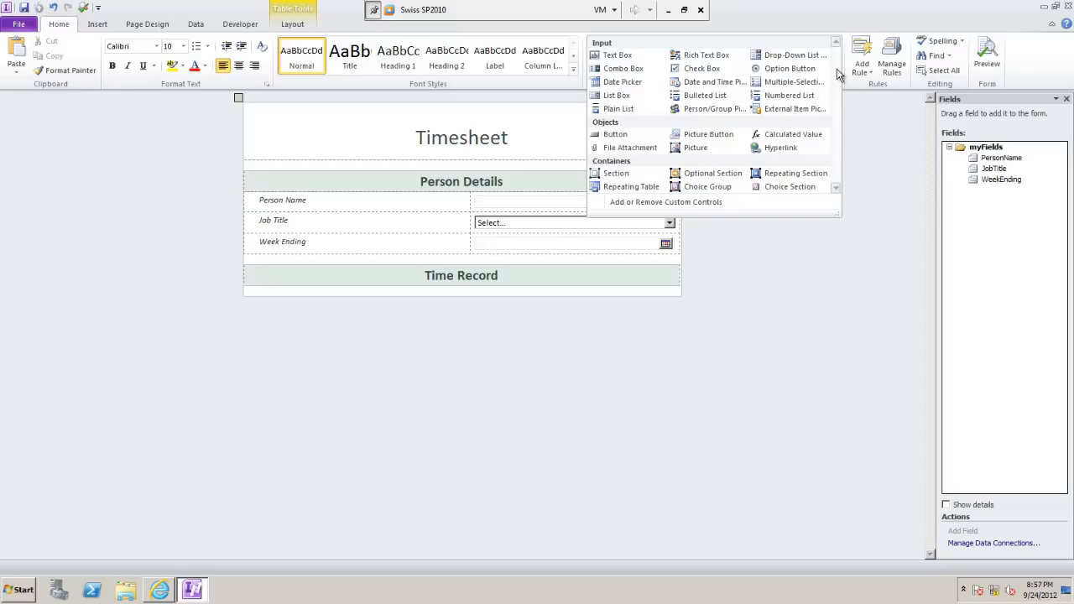
pyautogui.click(634, 187)
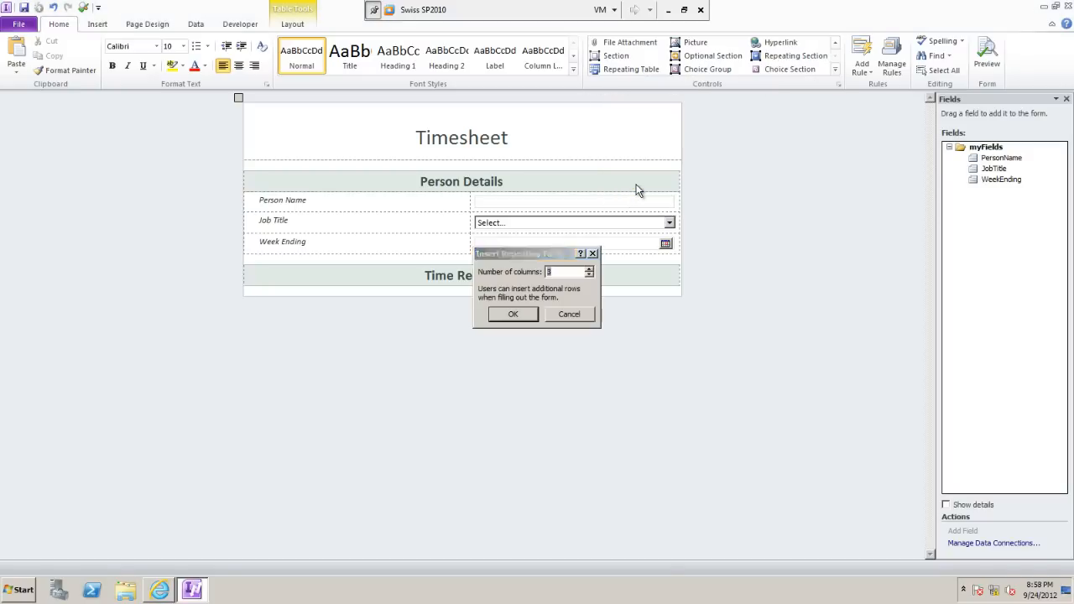
pyautogui.click(588, 276)
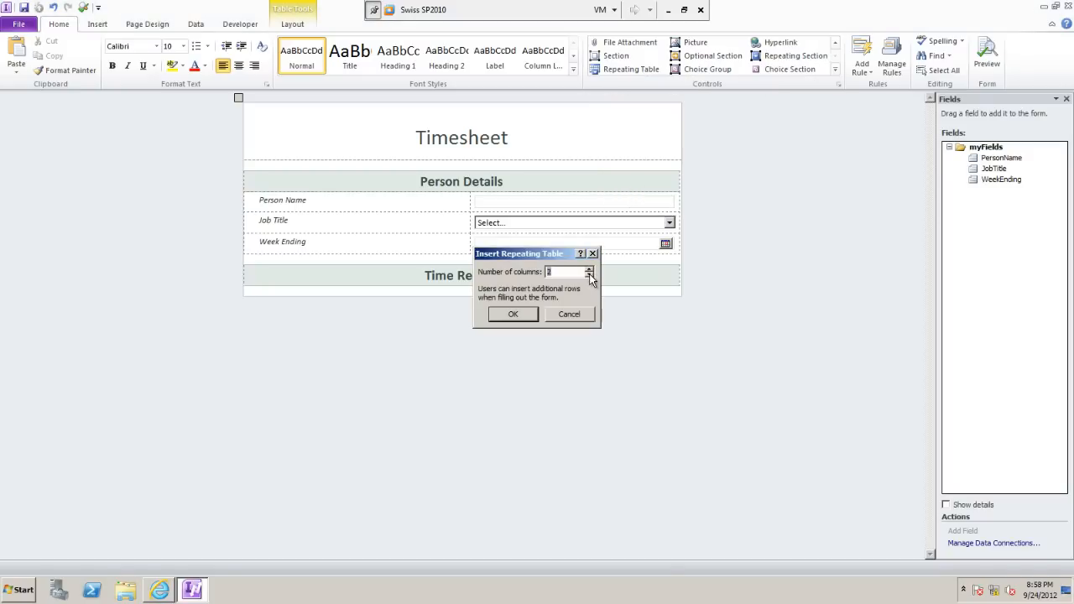
pyautogui.click(521, 314)
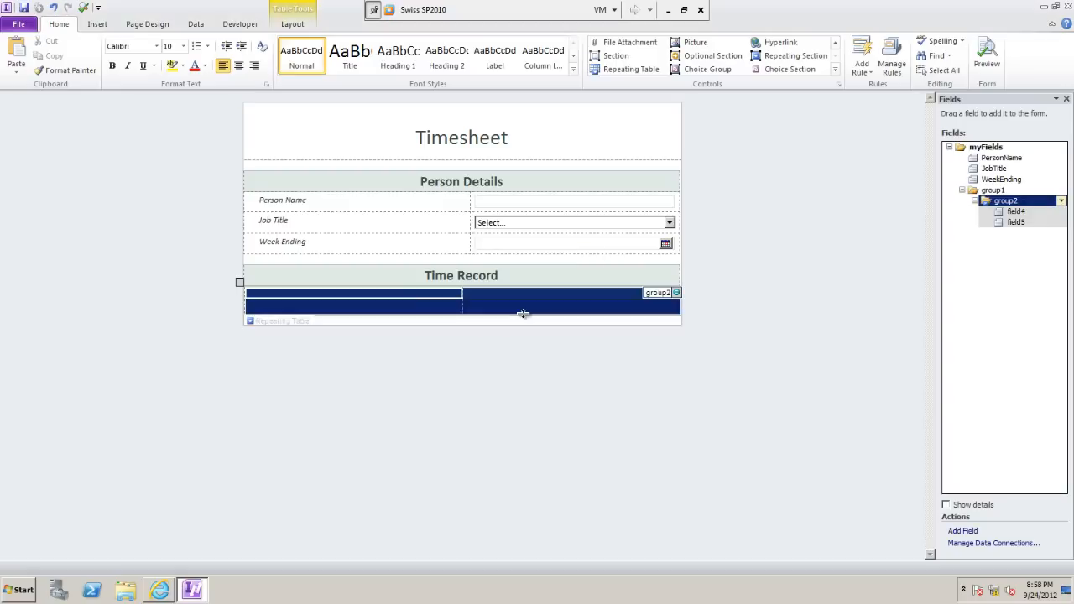
# Head the repeating table's columns Task and Hours Spent.
pyautogui.click(414, 292)
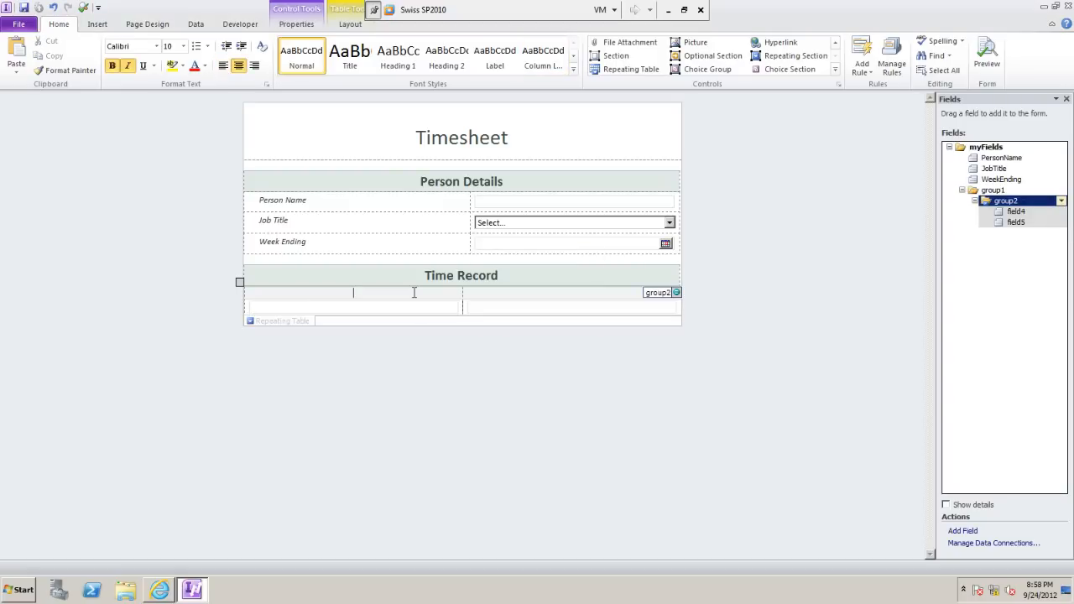
pyautogui.write('Task')
pyautogui.press('Tab')
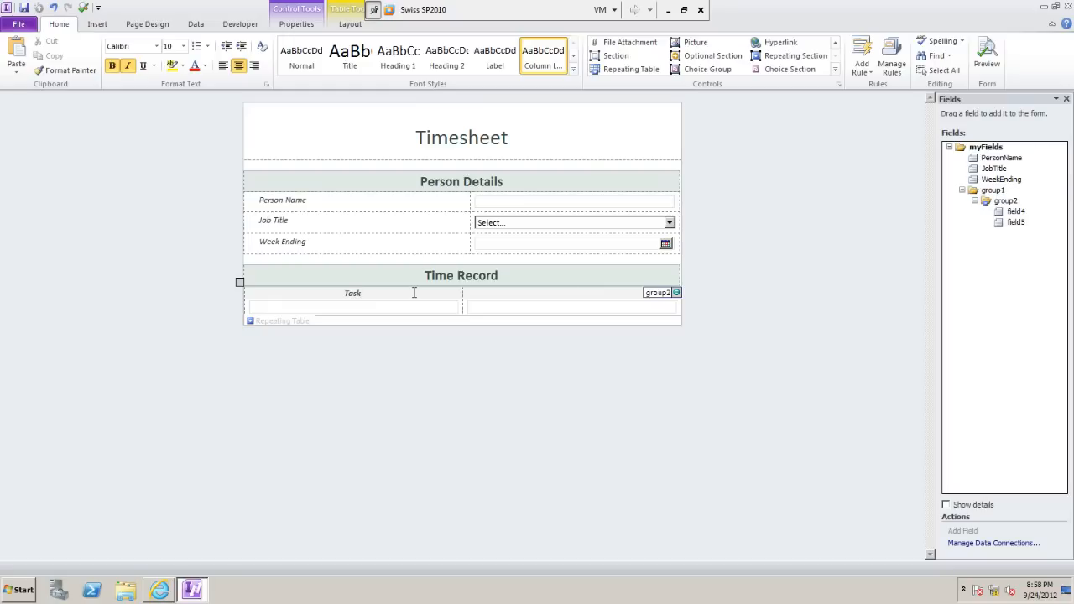
pyautogui.write('Hours Spent')
# Rename the field in the repeating table's Task column as TaskName.
pyautogui.click(327, 307)
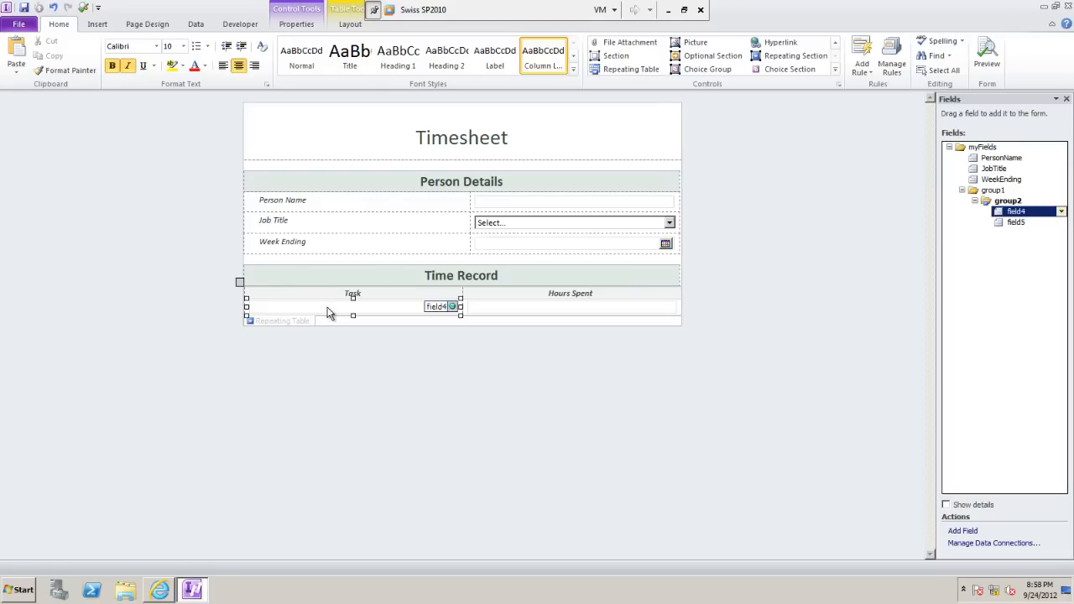
pyautogui.doubleClick(1015, 213)
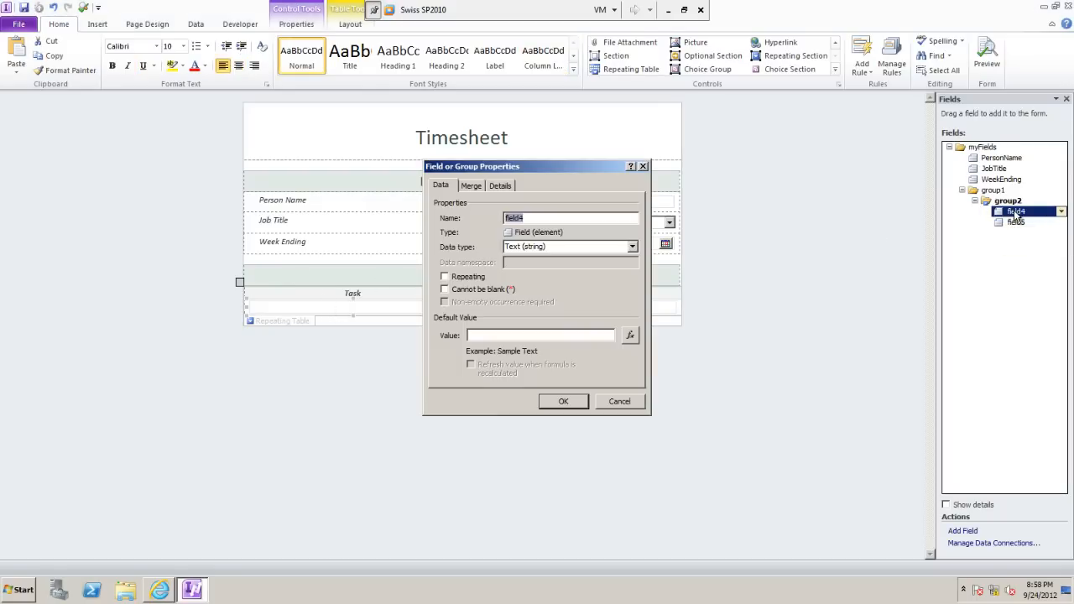
pyautogui.write('TaskName')
pyautogui.click(563, 401)
# Rename the Hours Spent column's field as HoursCount and set its data type to Decimal (double).
pyautogui.click(539, 311)
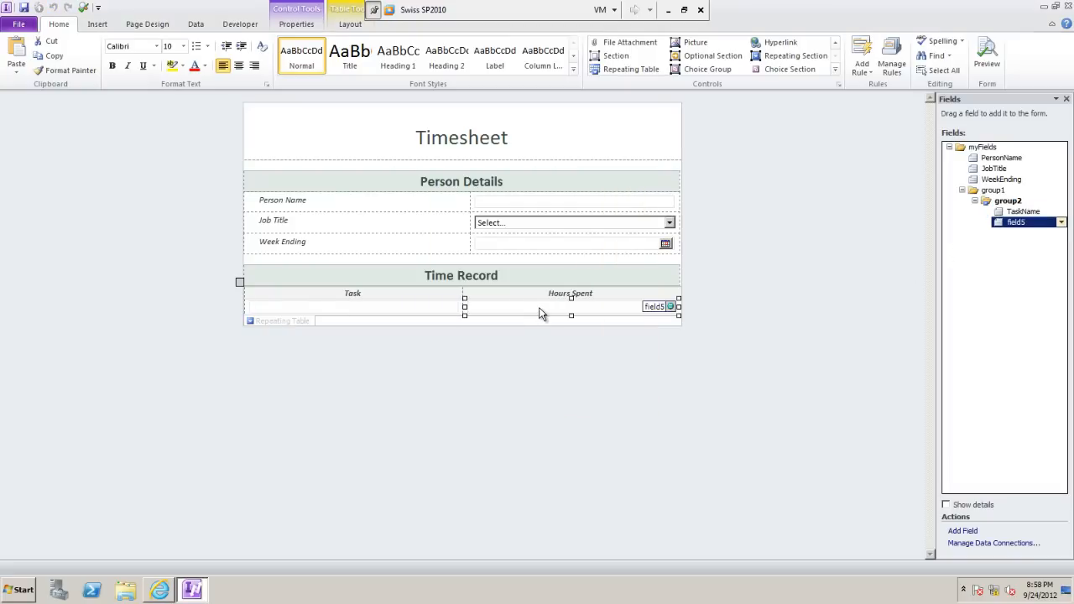
pyautogui.doubleClick(1020, 231)
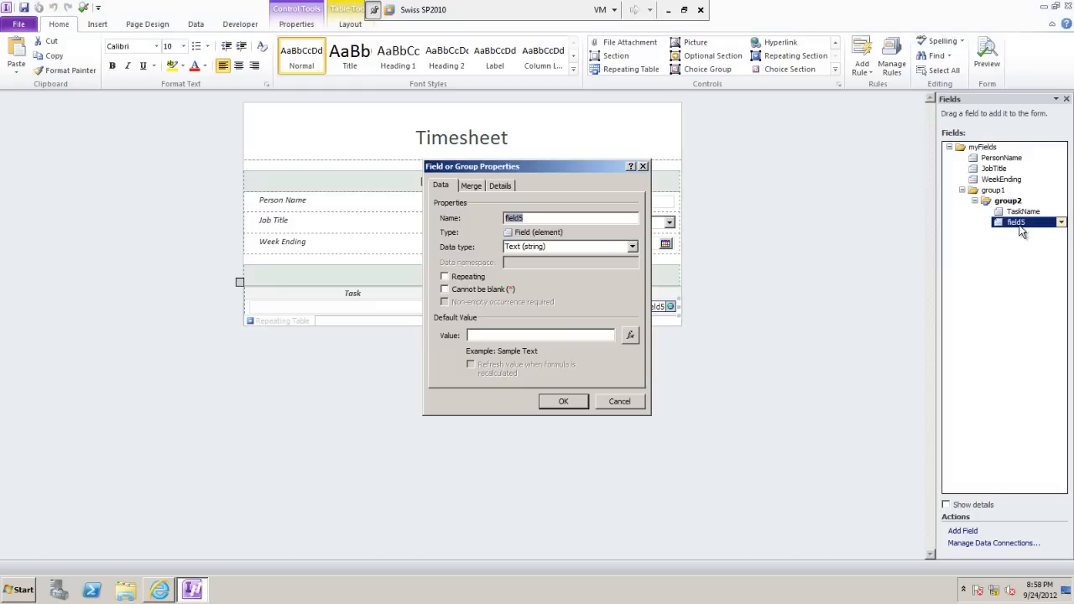
pyautogui.write('HoursCount')
pyautogui.click(631, 249)
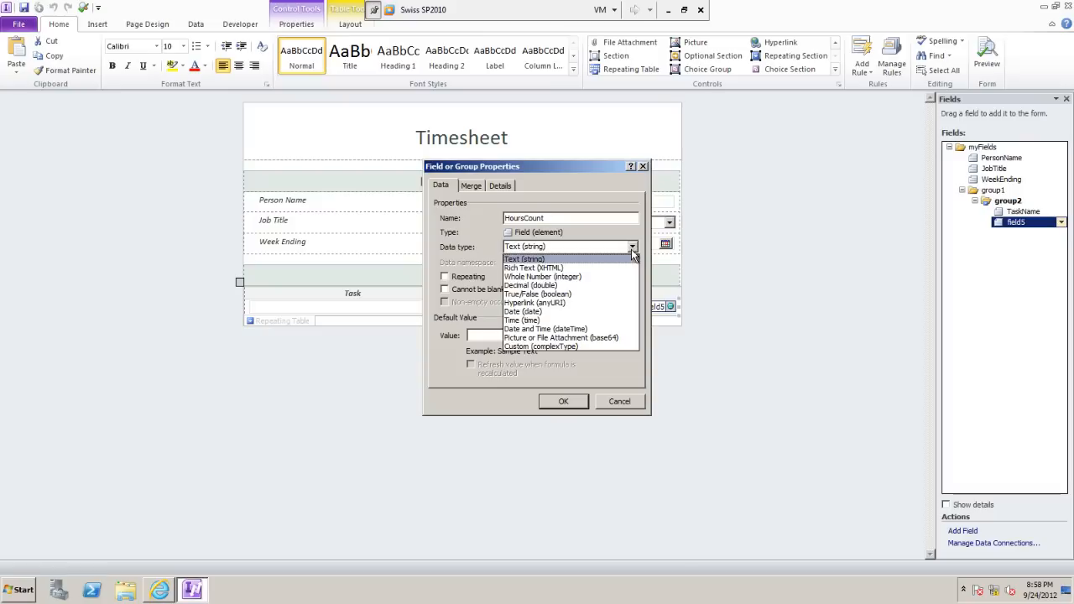
pyautogui.click(557, 284)
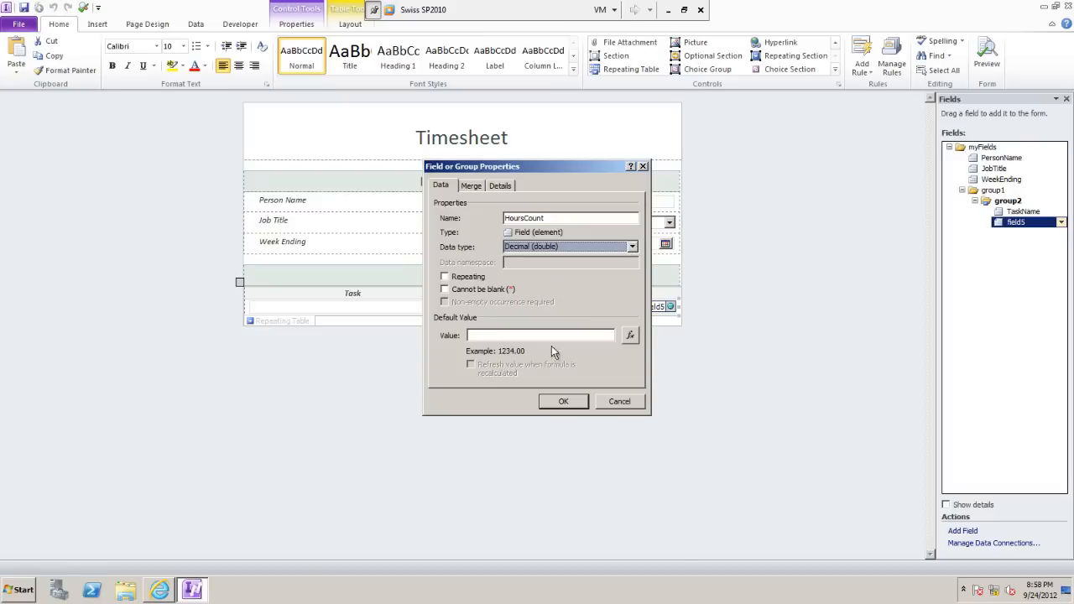
pyautogui.click(560, 394)
pyautogui.click(562, 401)
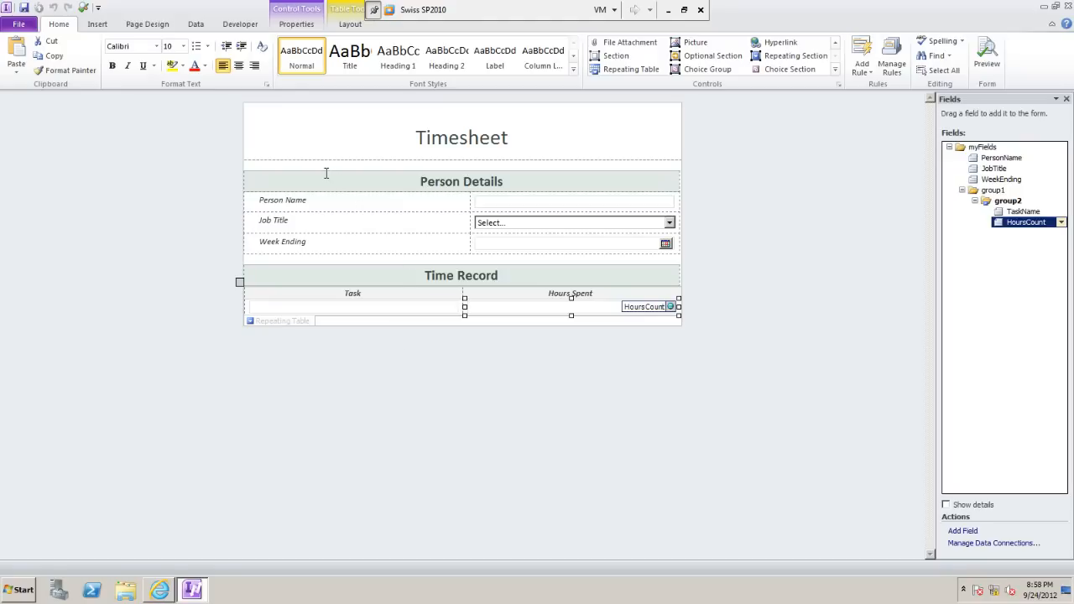
# Add Consultant as a manually entered choice in the Job Title drop-down list's properties.
pyautogui.click(571, 226)
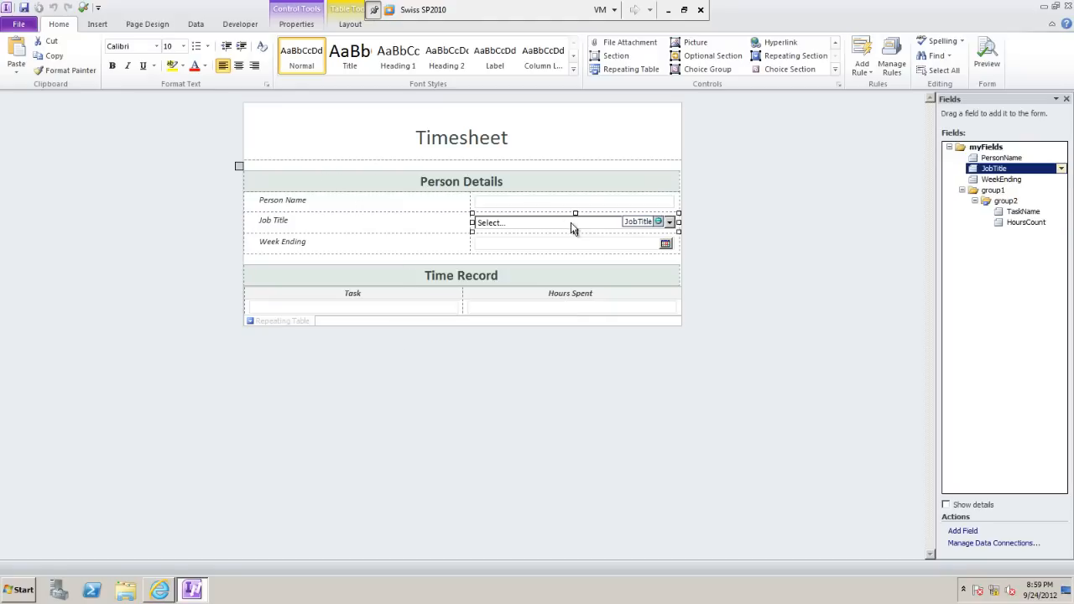
pyautogui.rightClick(571, 228)
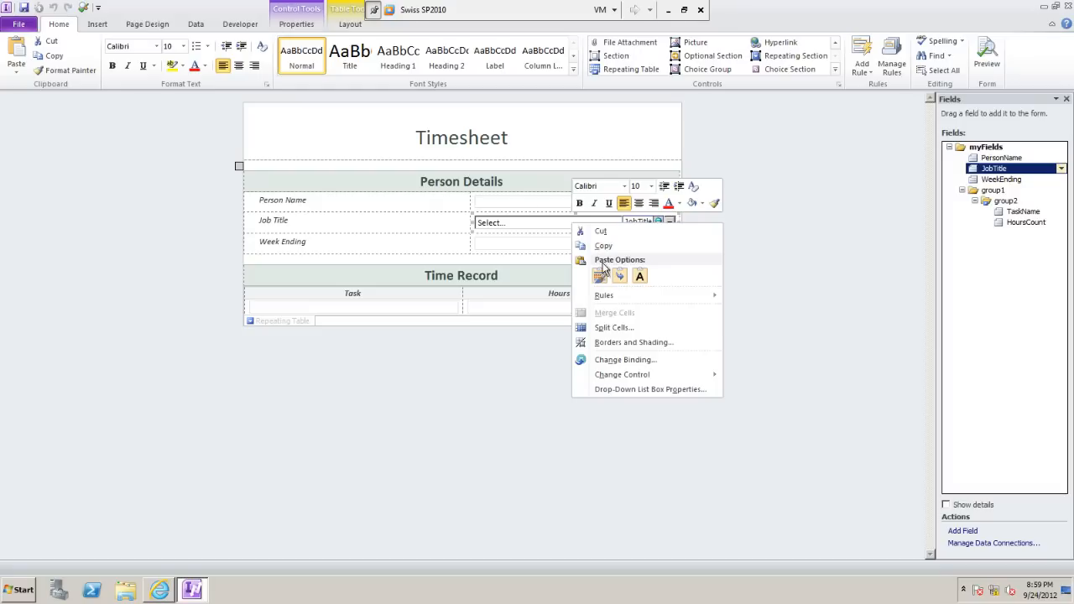
pyautogui.click(659, 388)
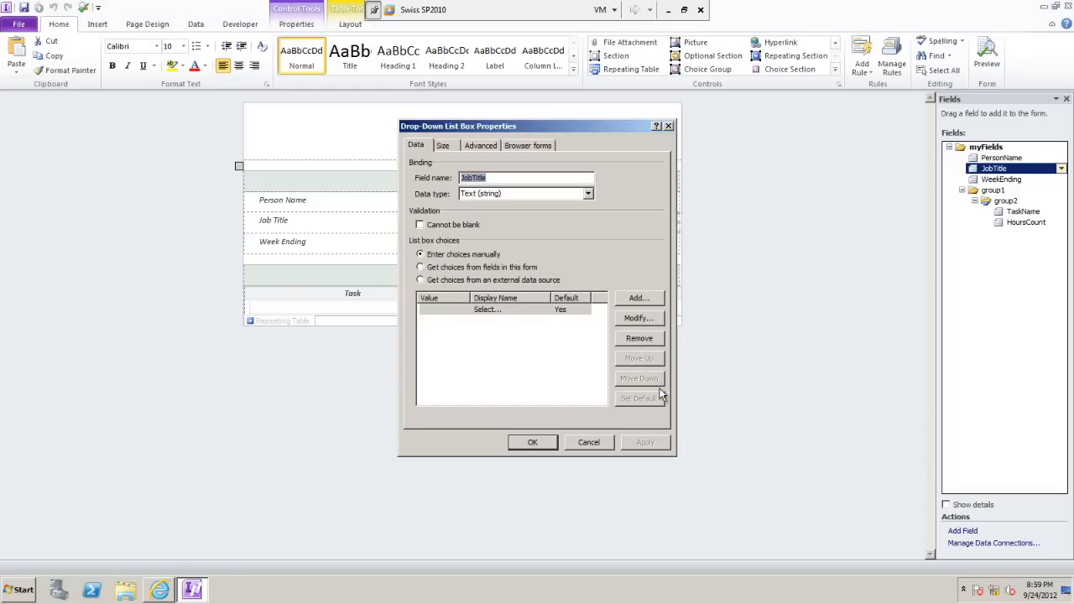
pyautogui.click(638, 298)
pyautogui.write('C')
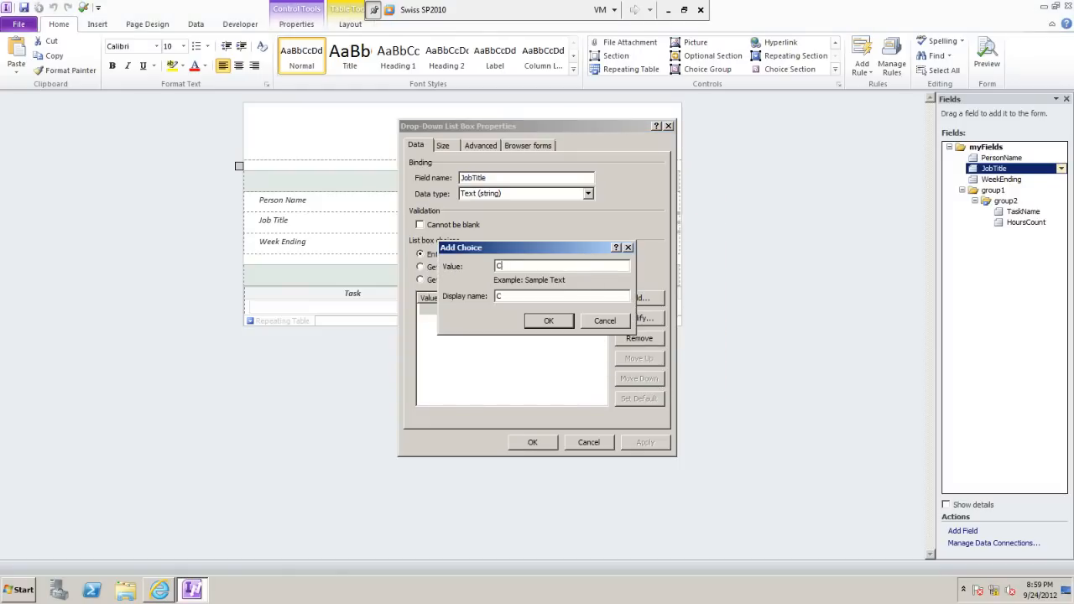
pyautogui.write('onsultant')
pyautogui.click(551, 320)
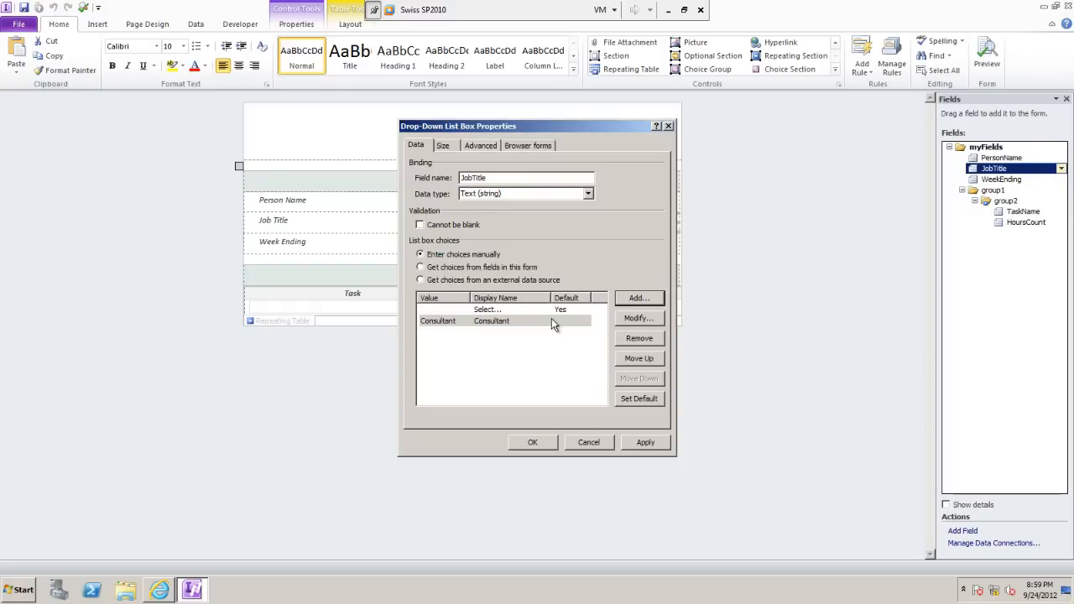
# Add the choices Developer and Project Manager to the Job Title drop-down list and accept its properties.
pyautogui.click(621, 299)
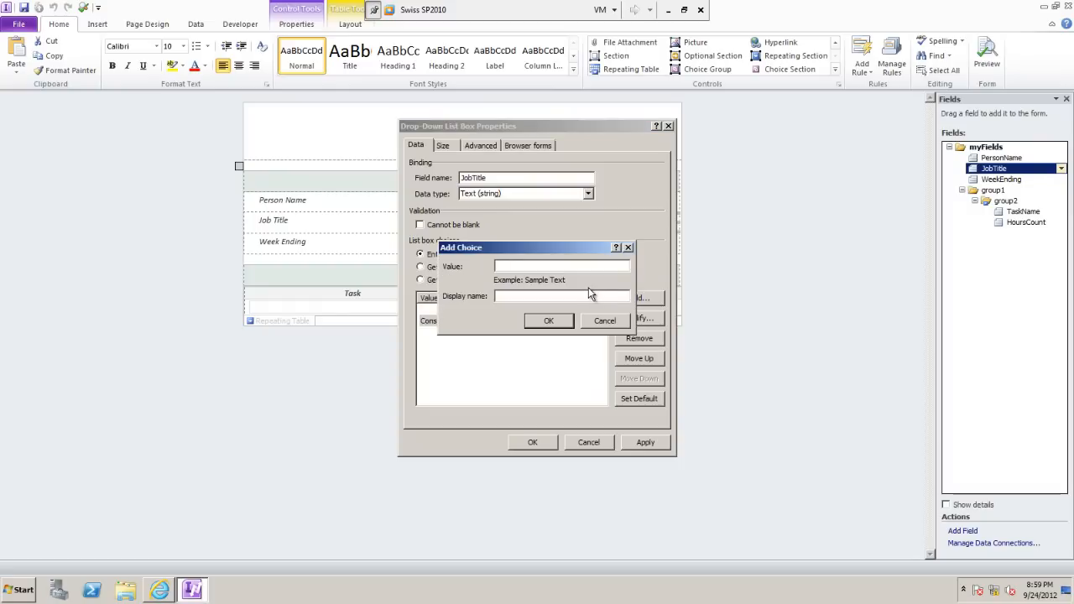
pyautogui.write('Developer')
pyautogui.click(550, 320)
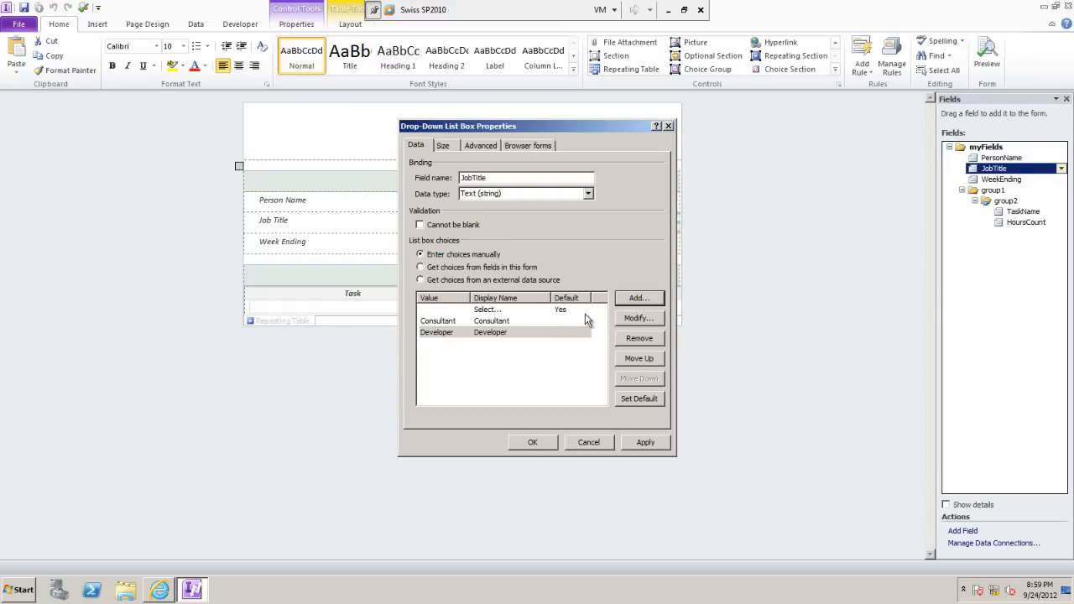
pyautogui.click(622, 300)
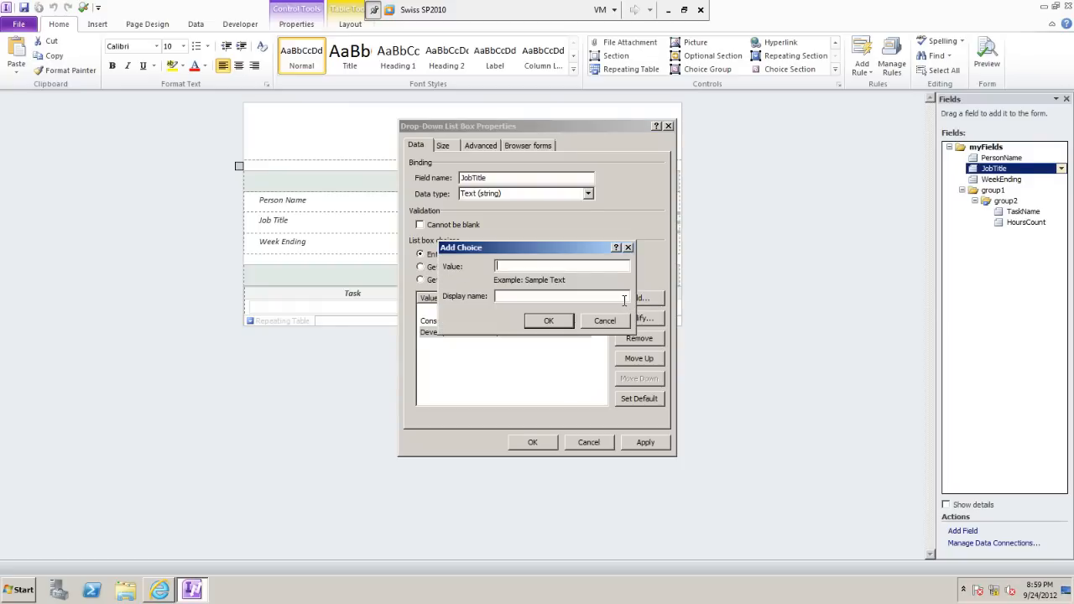
pyautogui.write('Project Manager')
pyautogui.click(569, 325)
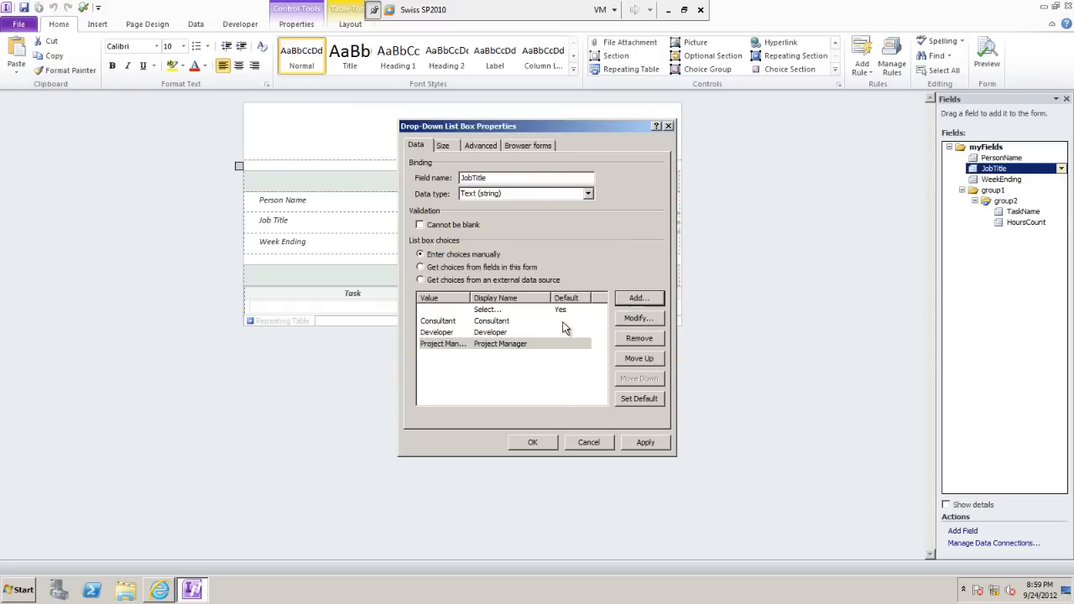
pyautogui.click(548, 442)
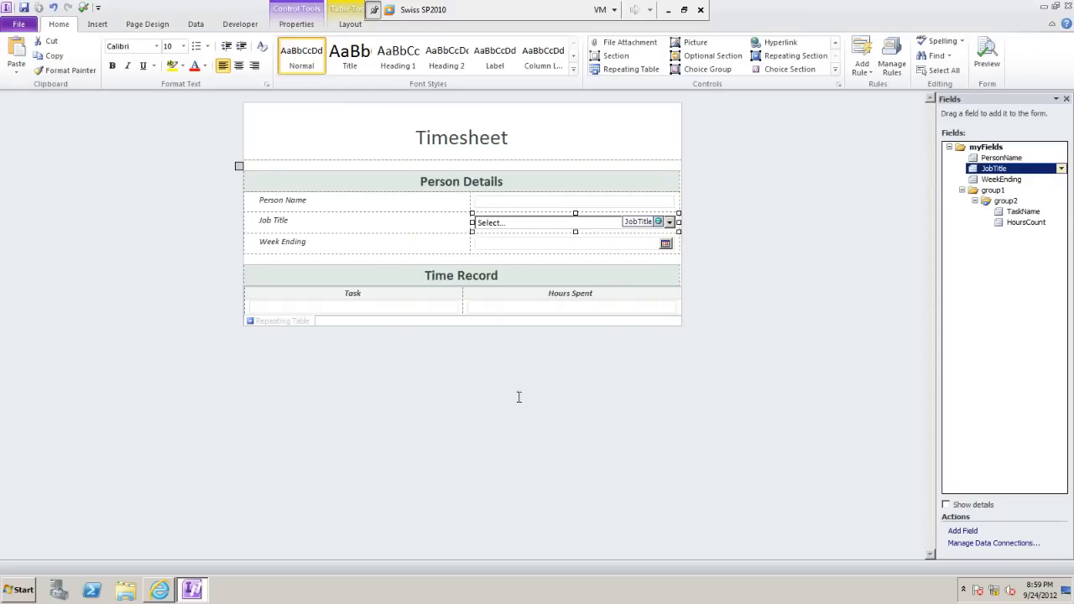
# Start publishing the form to a SharePoint library and save the template as MyTimesheet.xsn in the Documents library.
pyautogui.click(19, 25)
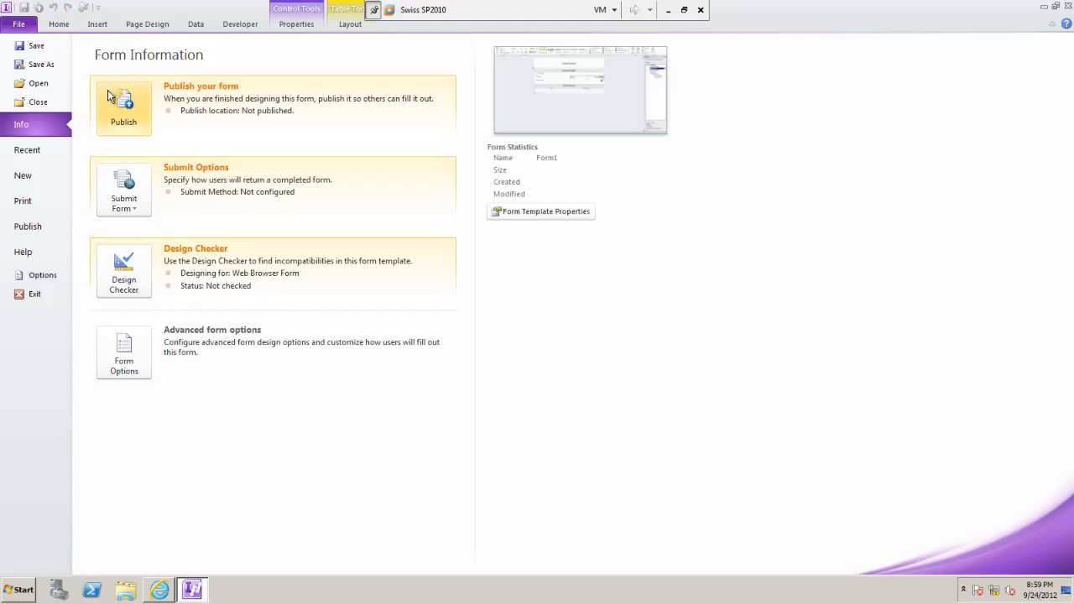
pyautogui.click(126, 122)
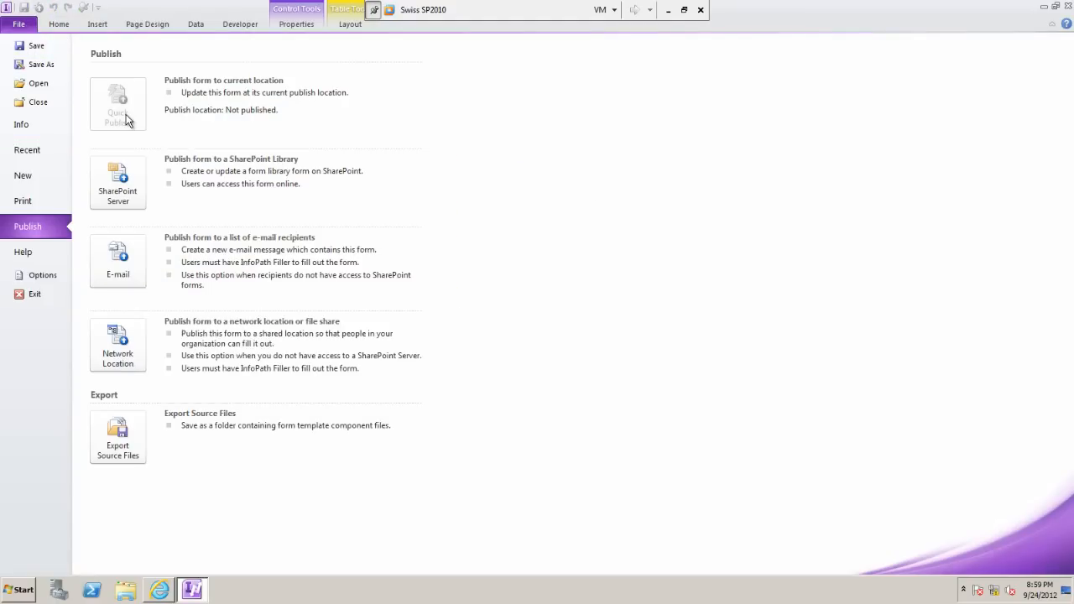
pyautogui.click(133, 176)
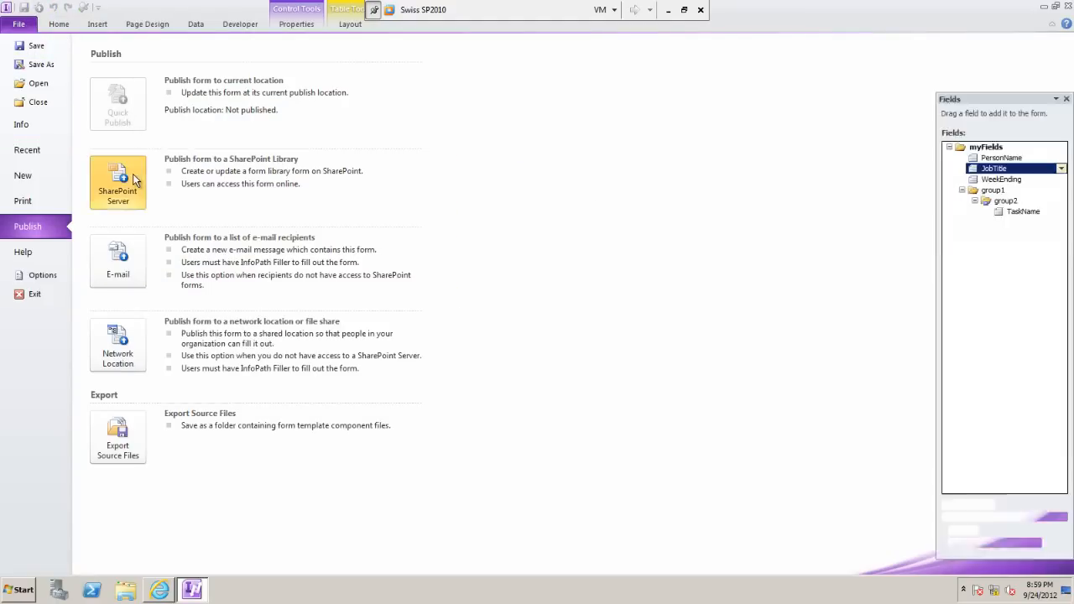
pyautogui.click(513, 317)
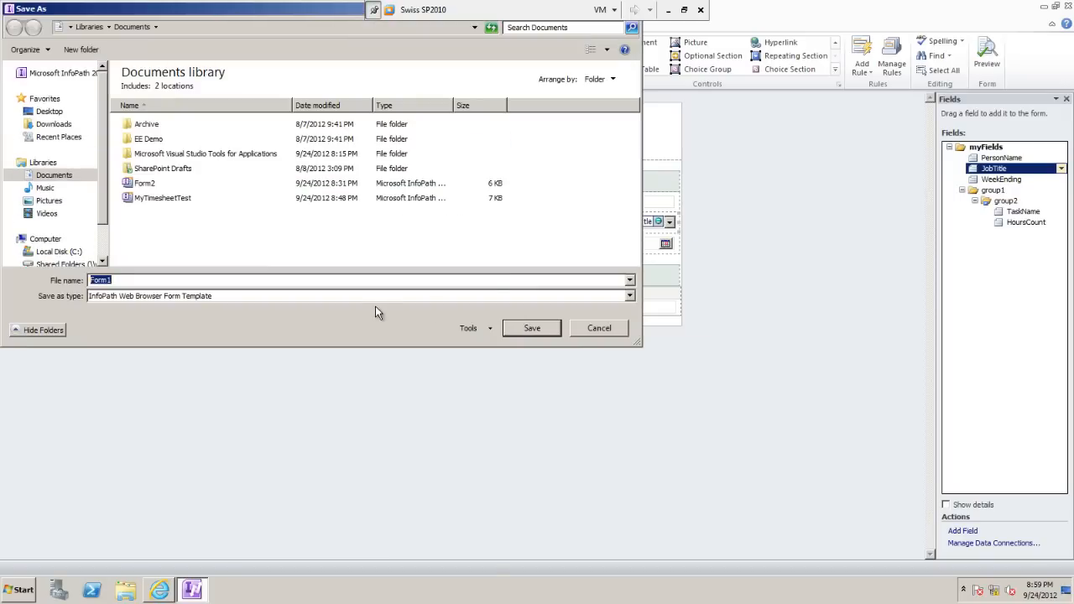
pyautogui.write('M')
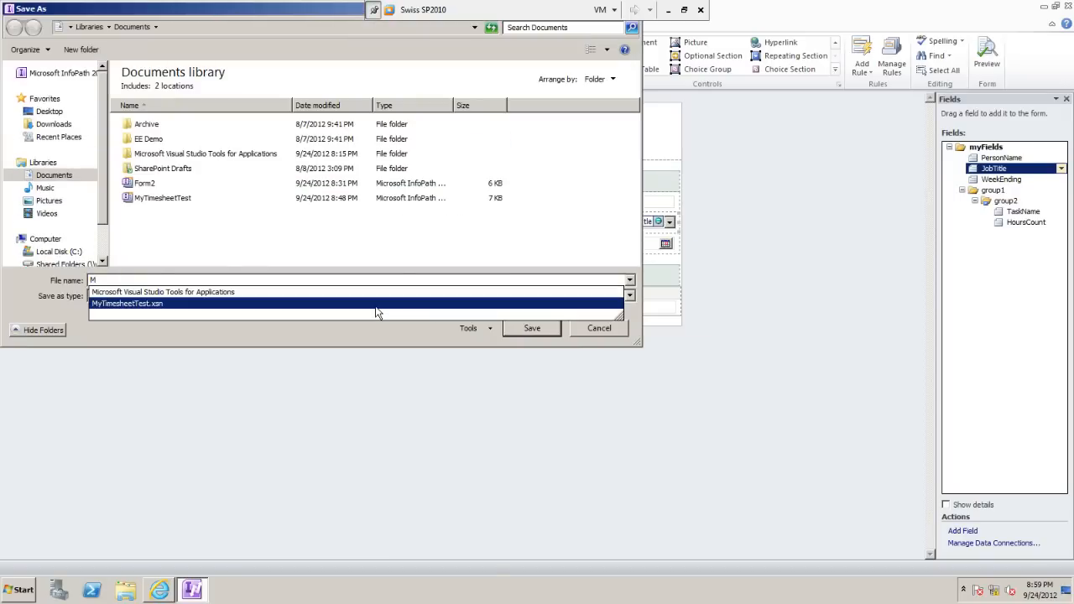
pyautogui.write('y')
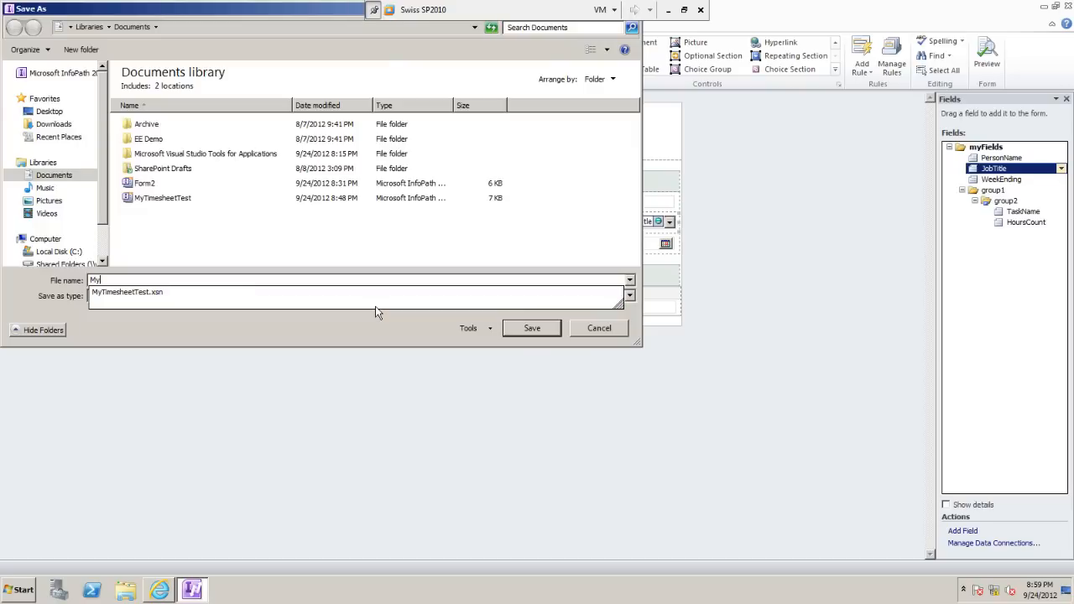
pyautogui.write('Timesheet.xsn')
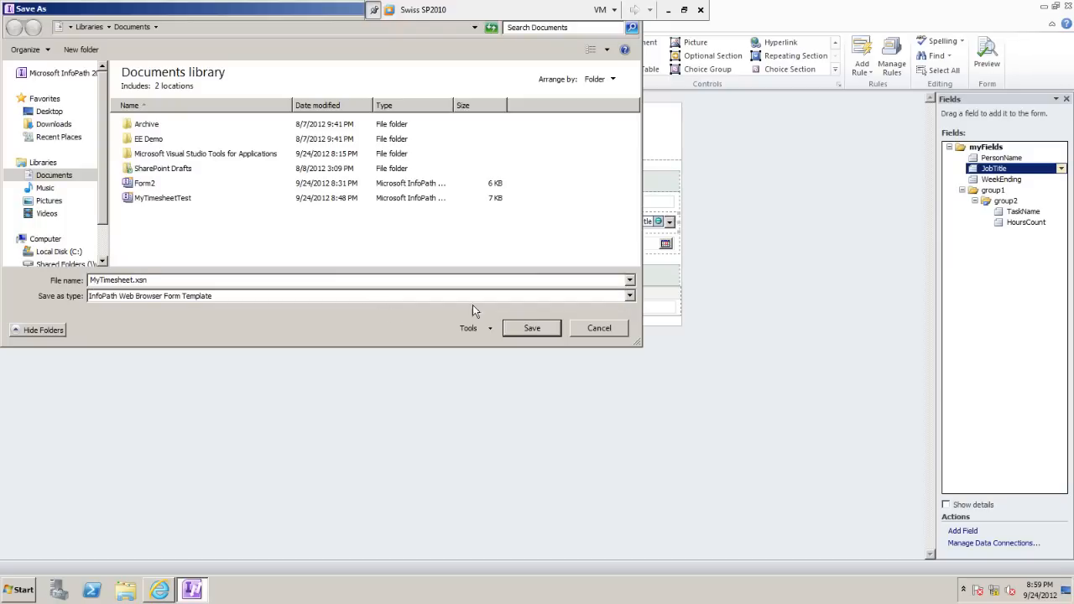
pyautogui.click(518, 329)
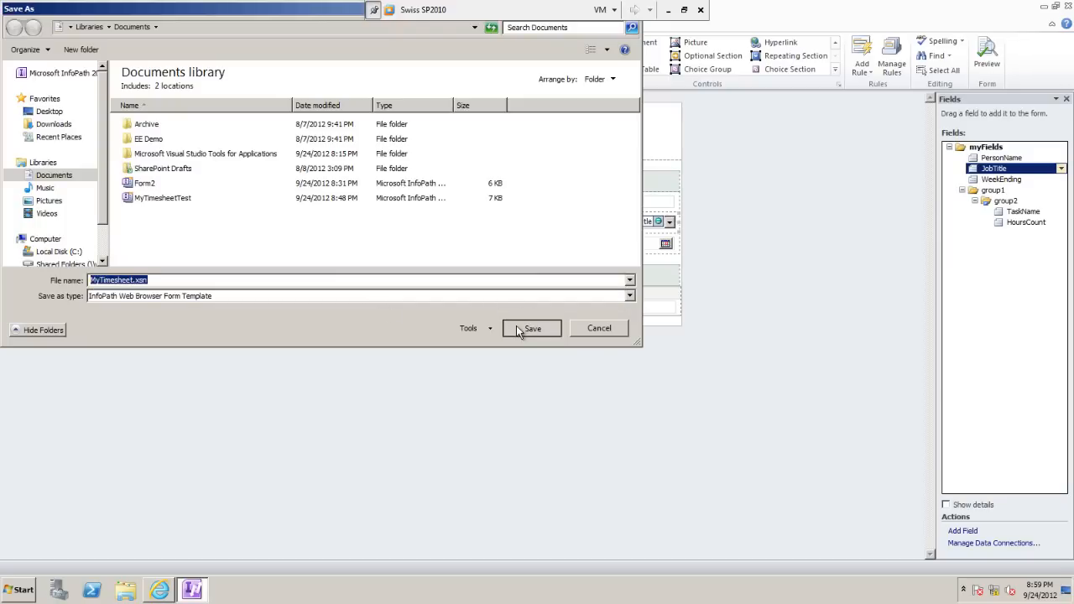
pyautogui.write('http://localhost:777')
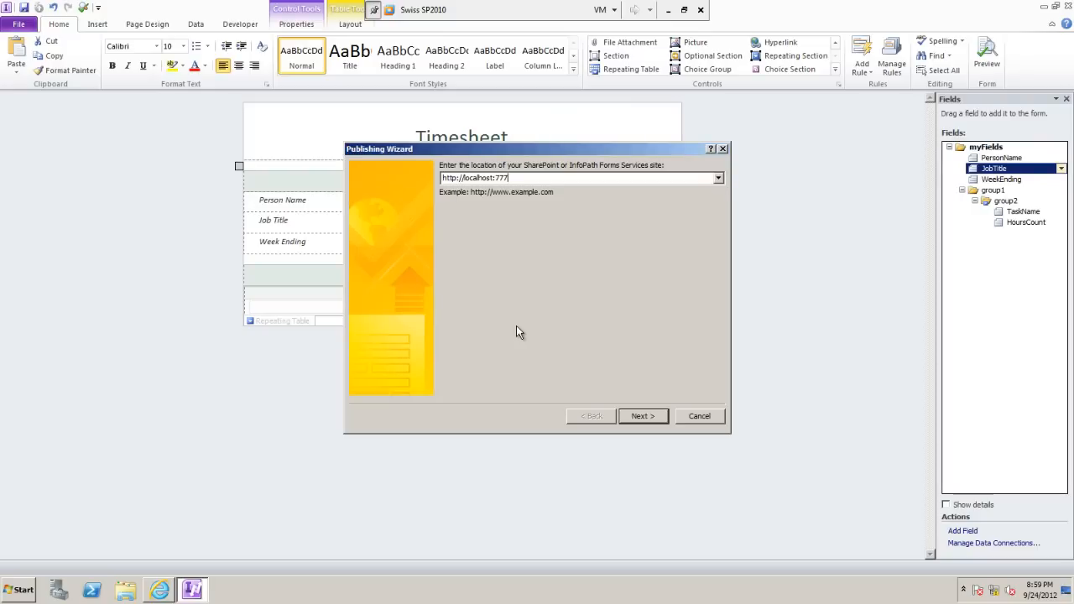
pyautogui.click(629, 416)
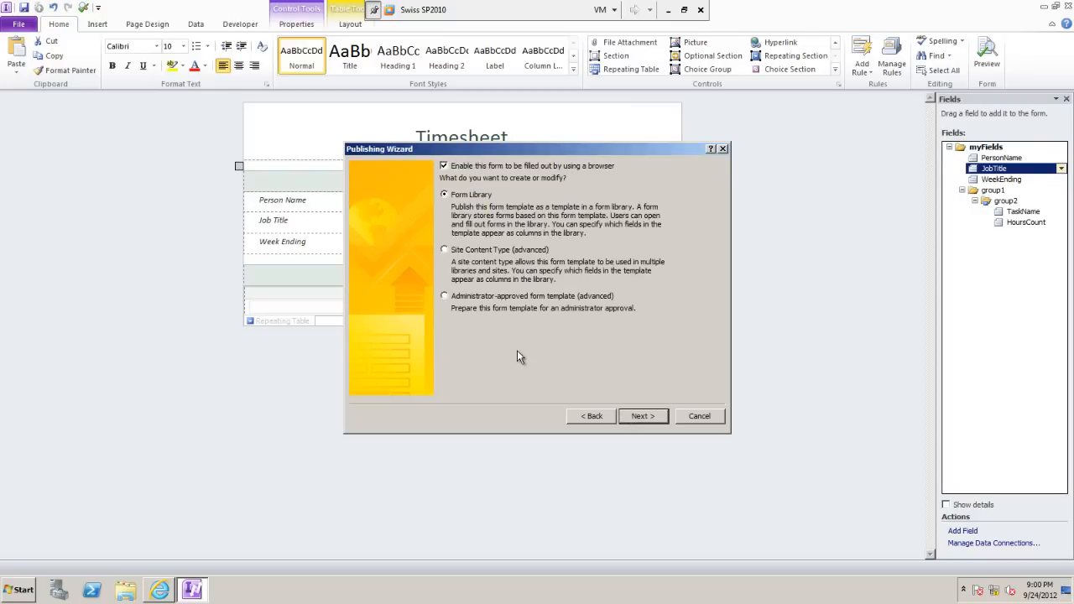
pyautogui.click(631, 417)
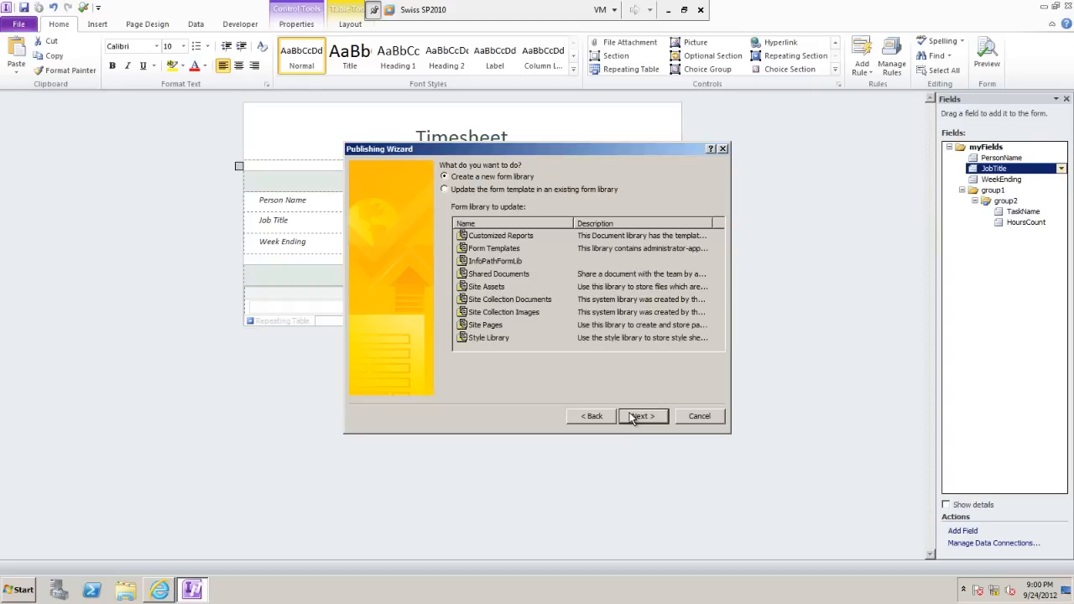
# Choose to create a new form library and name it TimesheetApplication.
pyautogui.click(632, 417)
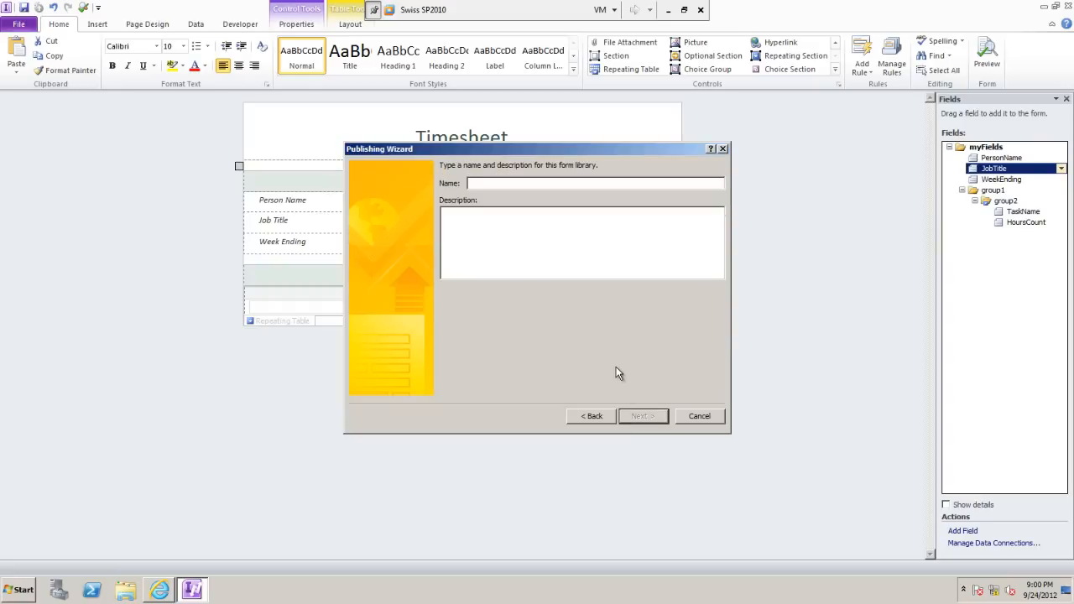
pyautogui.write('TimesheetApplication')
pyautogui.click(501, 183)
pyautogui.click(643, 415)
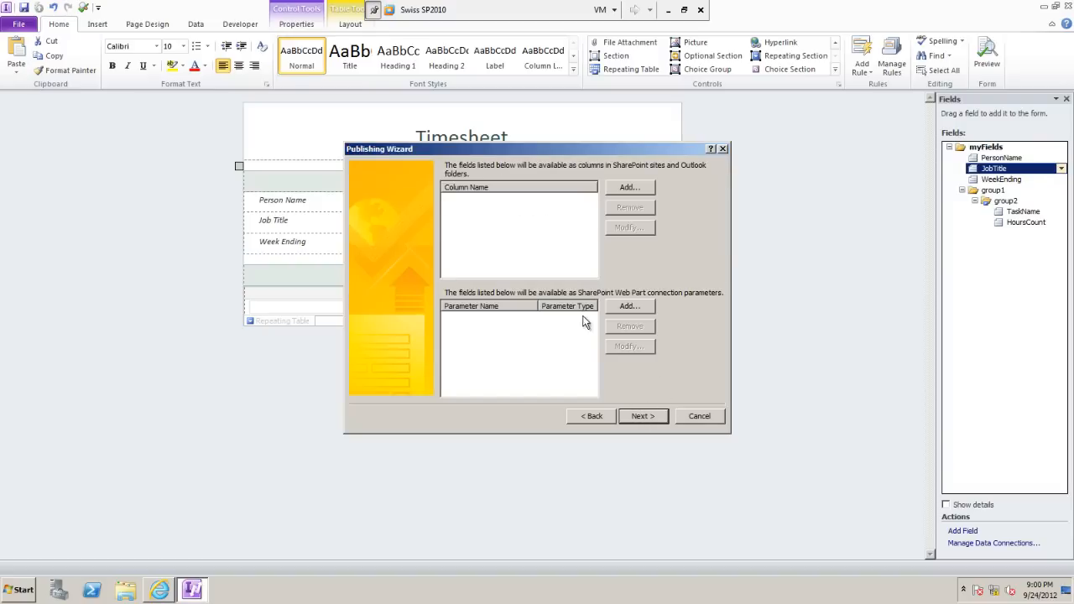
# Add the PersonName, JobTitle and WeekEnding fields as SharePoint columns of the form library.
pyautogui.click(622, 190)
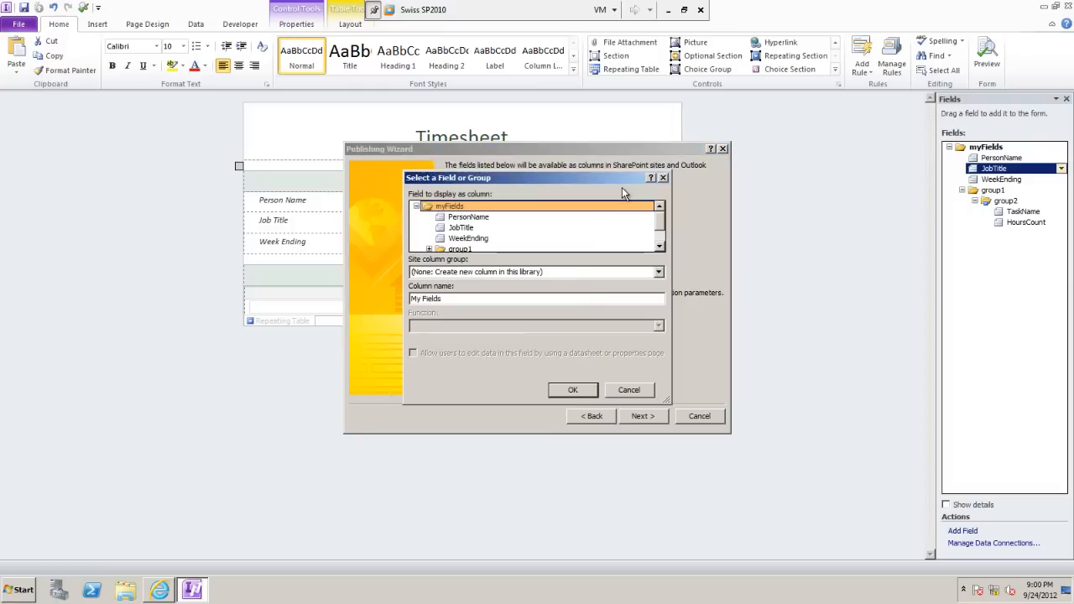
pyautogui.click(484, 220)
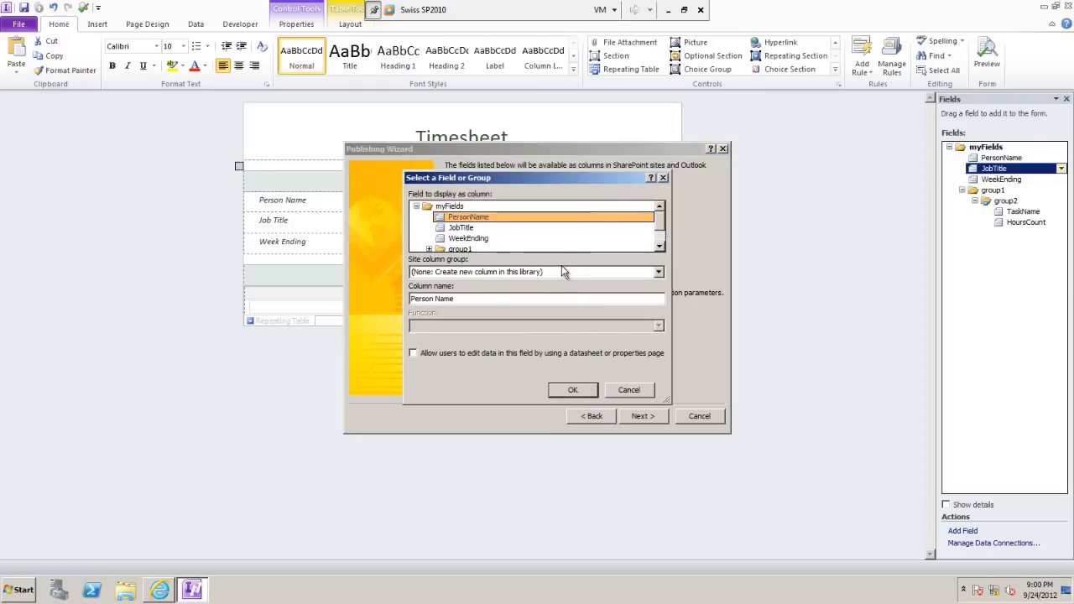
pyautogui.click(569, 389)
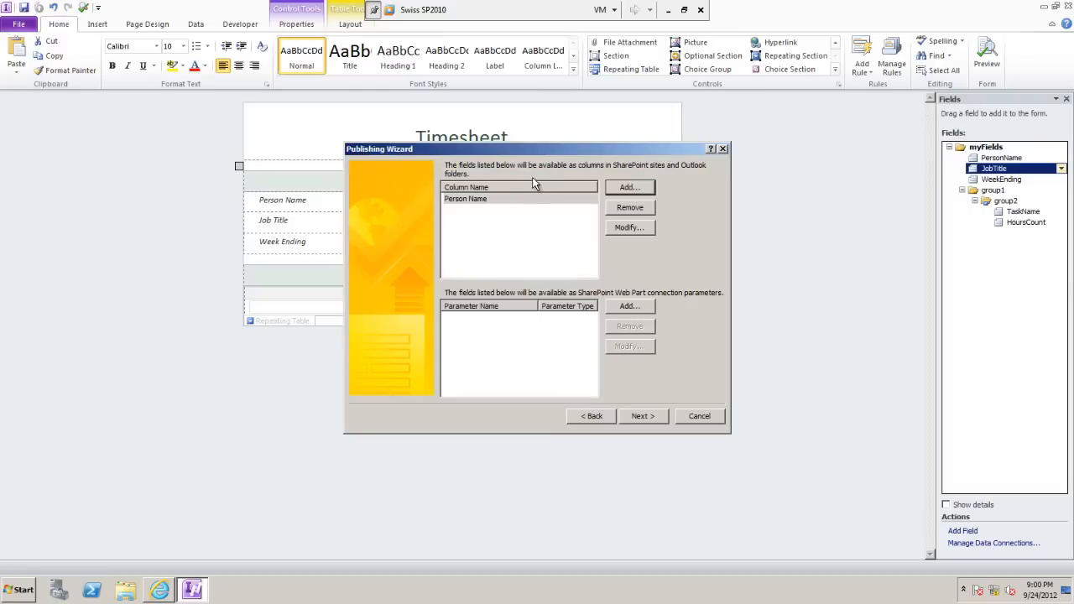
pyautogui.click(630, 188)
pyautogui.click(474, 219)
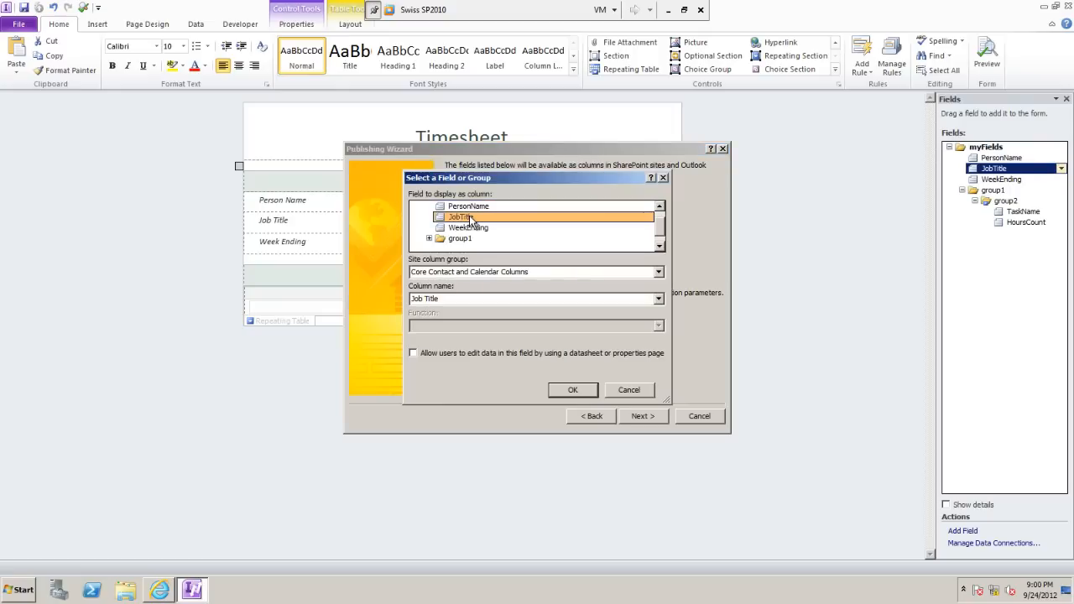
pyautogui.click(572, 389)
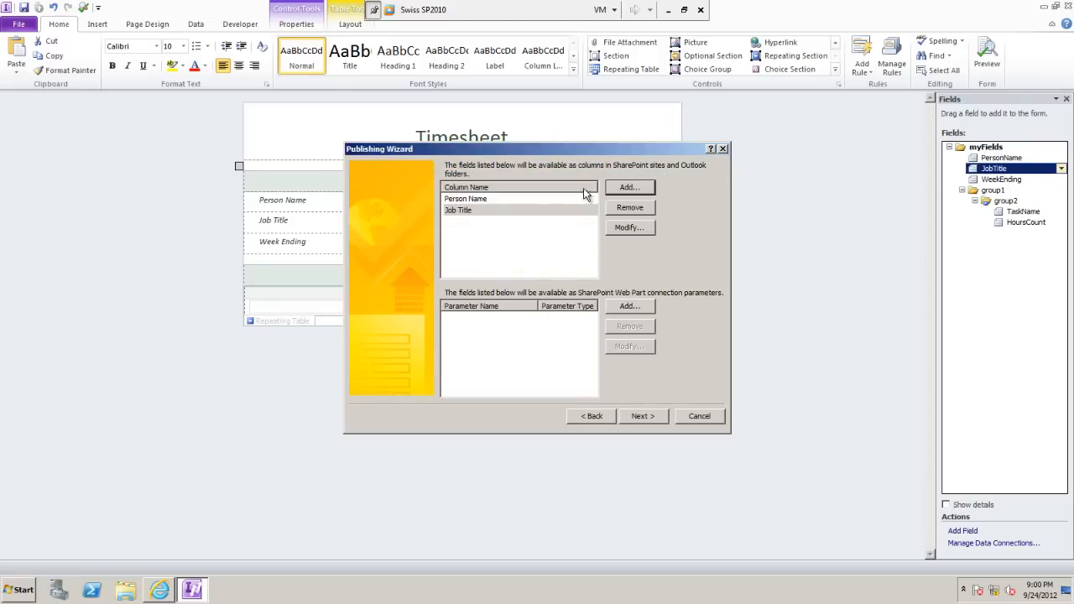
pyautogui.click(629, 188)
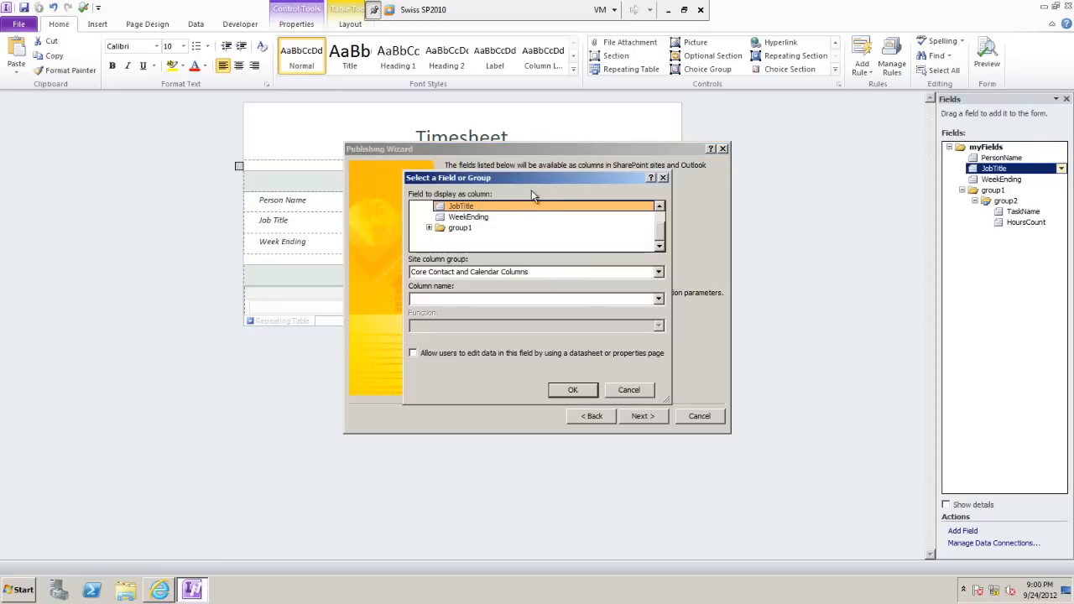
pyautogui.click(469, 217)
pyautogui.click(572, 390)
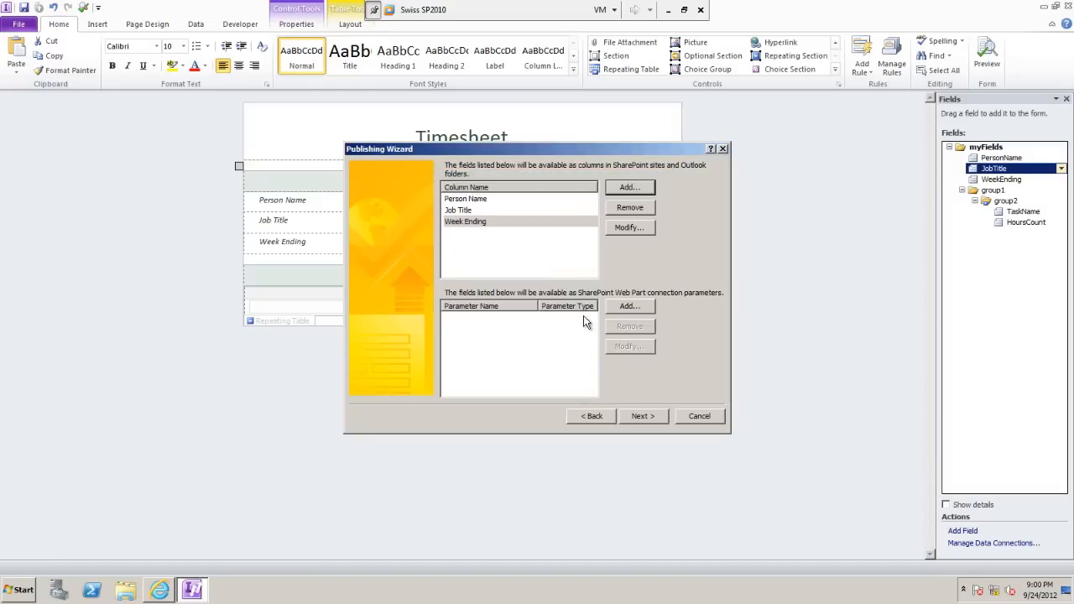
# Add the HoursCount field from group2 as a library column using the sum function.
pyautogui.click(626, 190)
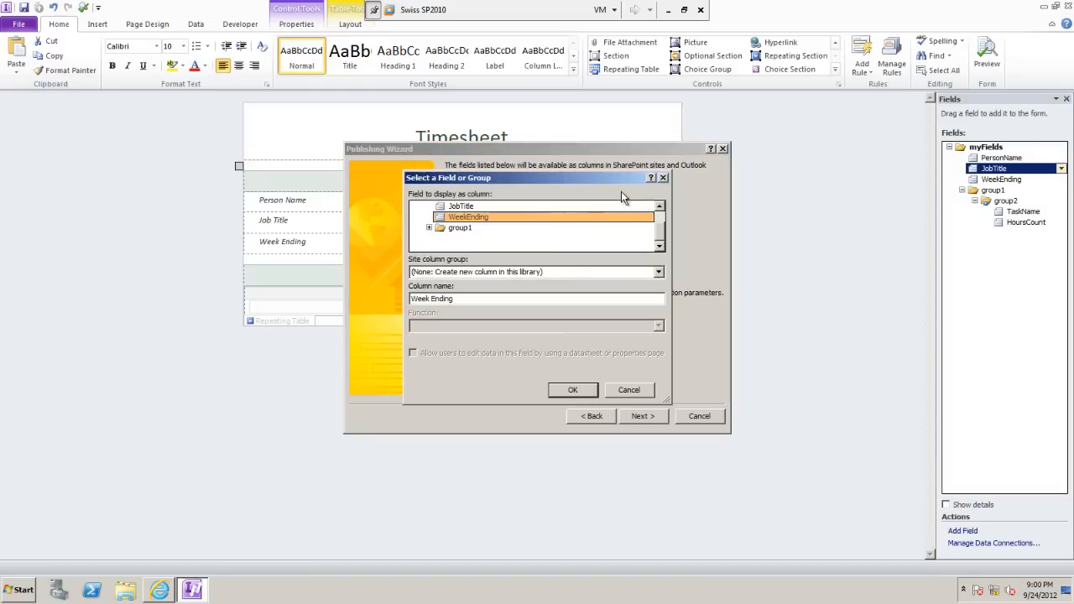
pyautogui.click(428, 227)
pyautogui.click(442, 239)
pyautogui.click(482, 240)
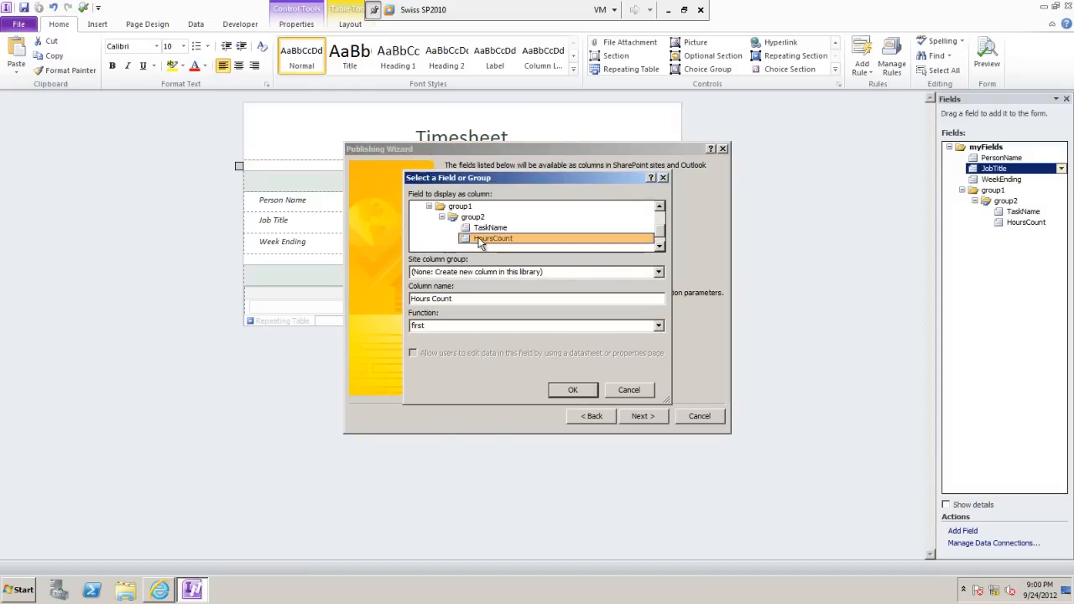
pyautogui.click(657, 326)
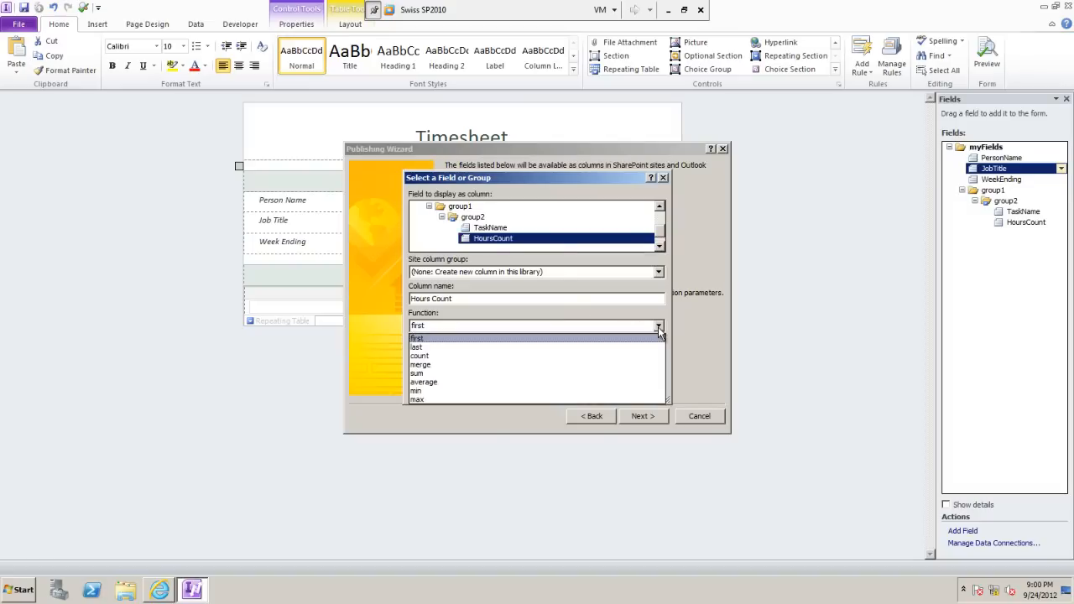
pyautogui.click(450, 374)
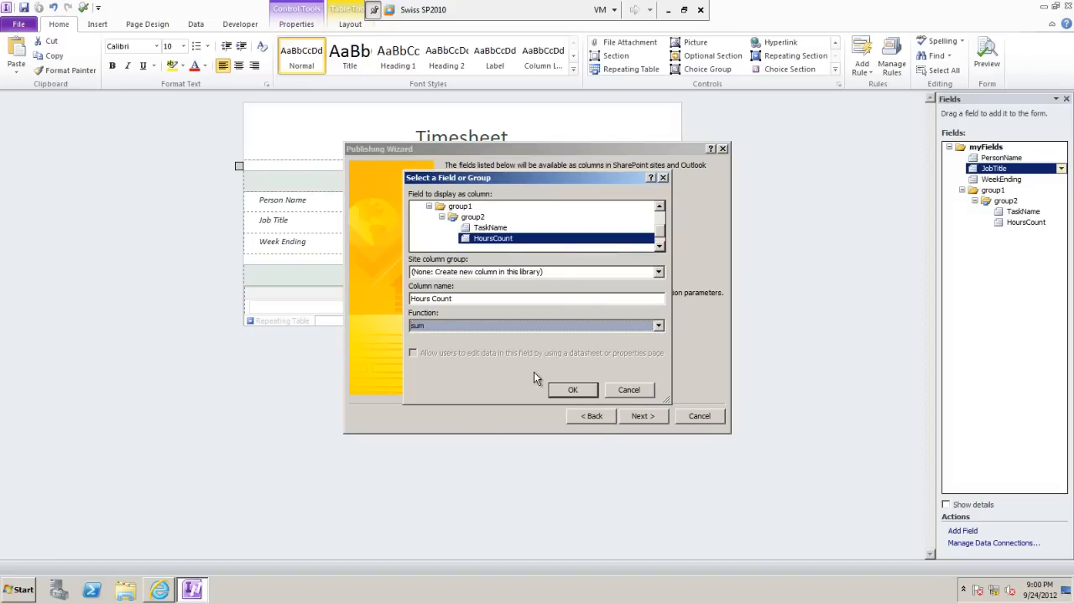
pyautogui.click(569, 390)
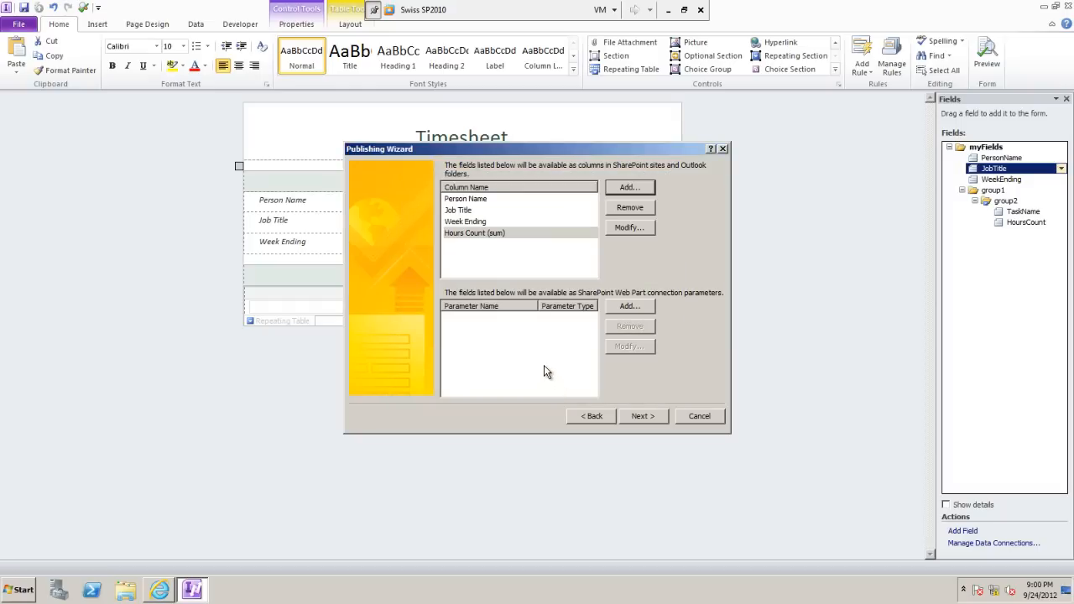
# Publish the form template and close the wizard with the option to open the form library.
pyautogui.click(635, 417)
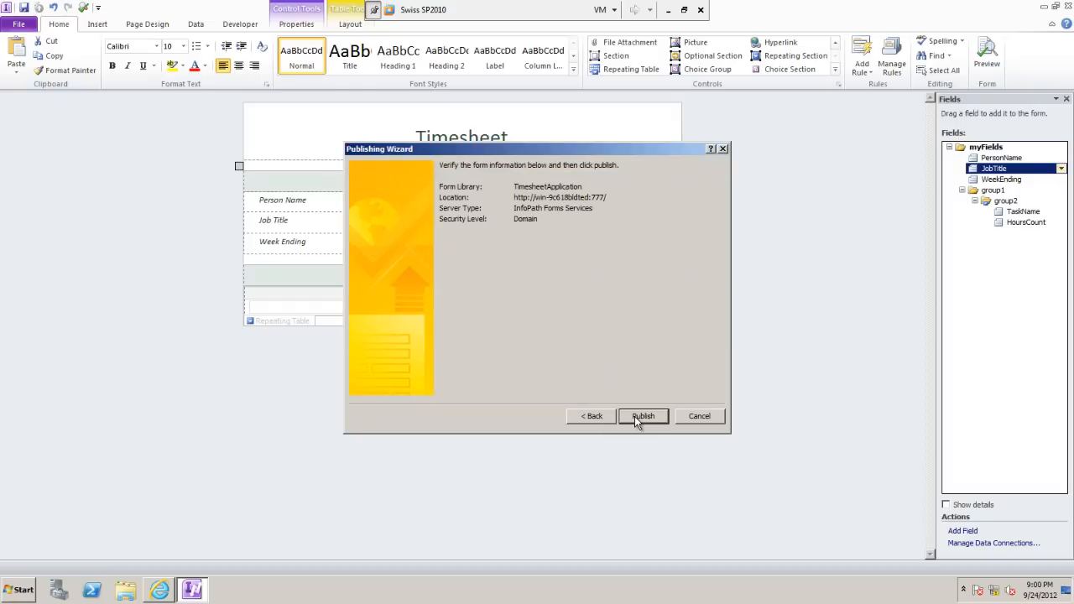
pyautogui.click(634, 416)
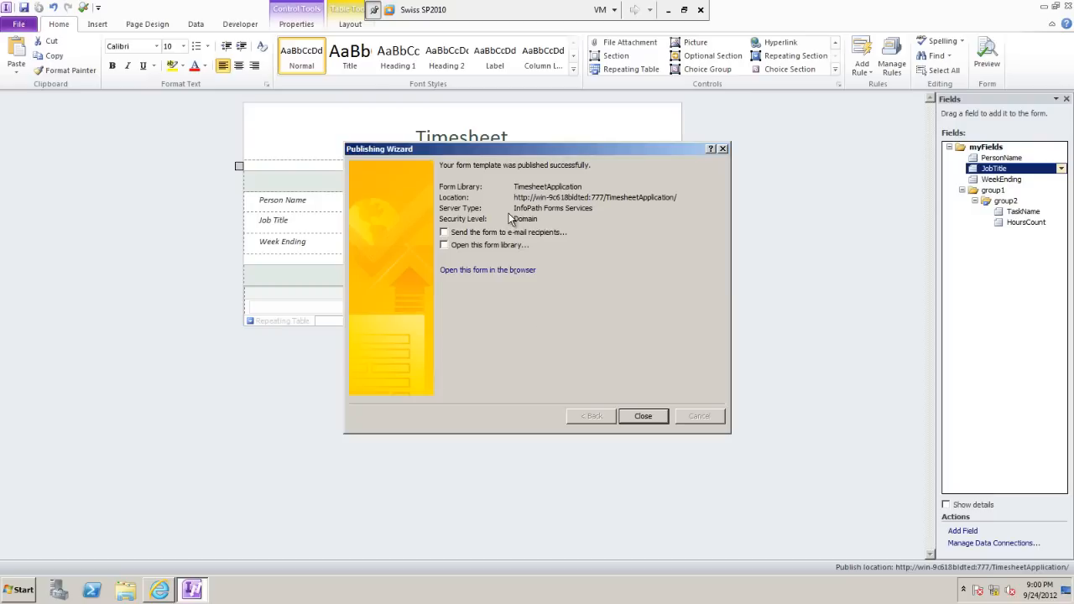
pyautogui.click(453, 248)
pyautogui.click(643, 417)
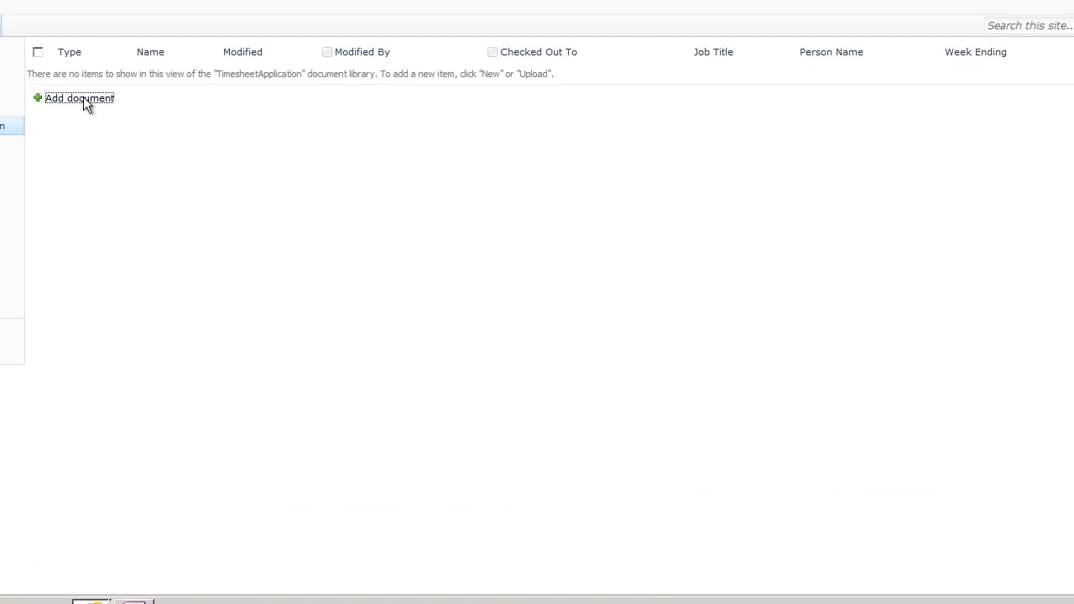
# Add a new timesheet document in the TimesheetApplication library, entering the person's name and the job title Developer.
pyautogui.click(83, 98)
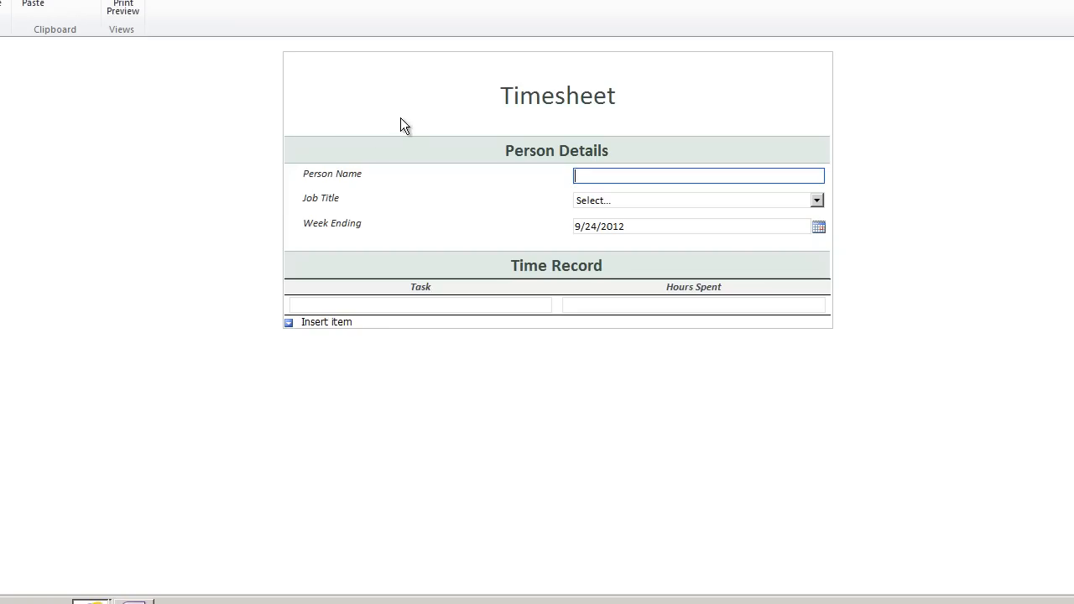
pyautogui.write('John Smith')
pyautogui.click(817, 200)
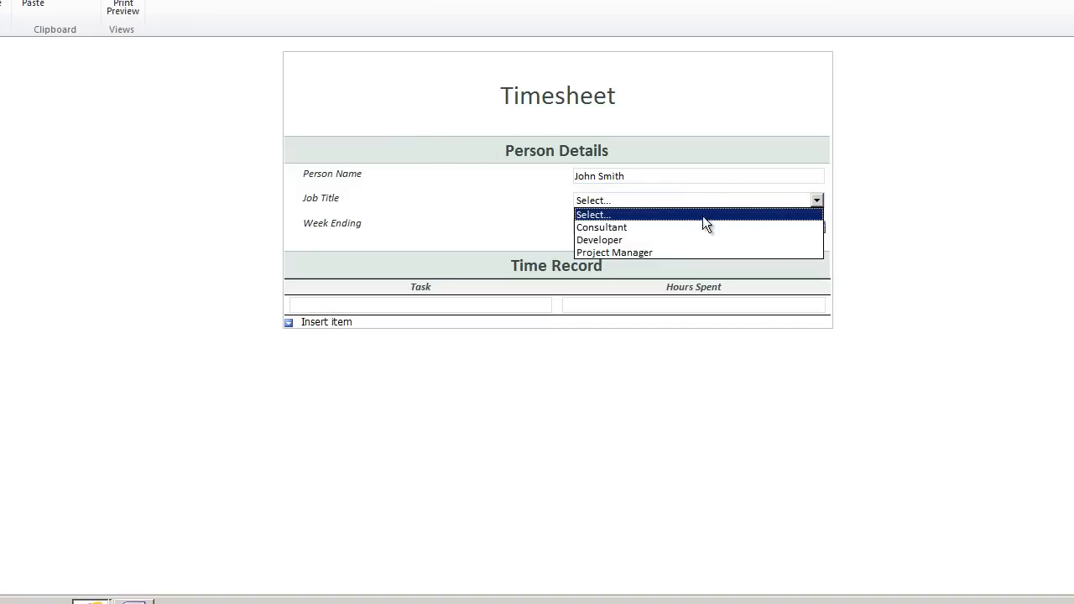
pyautogui.click(697, 239)
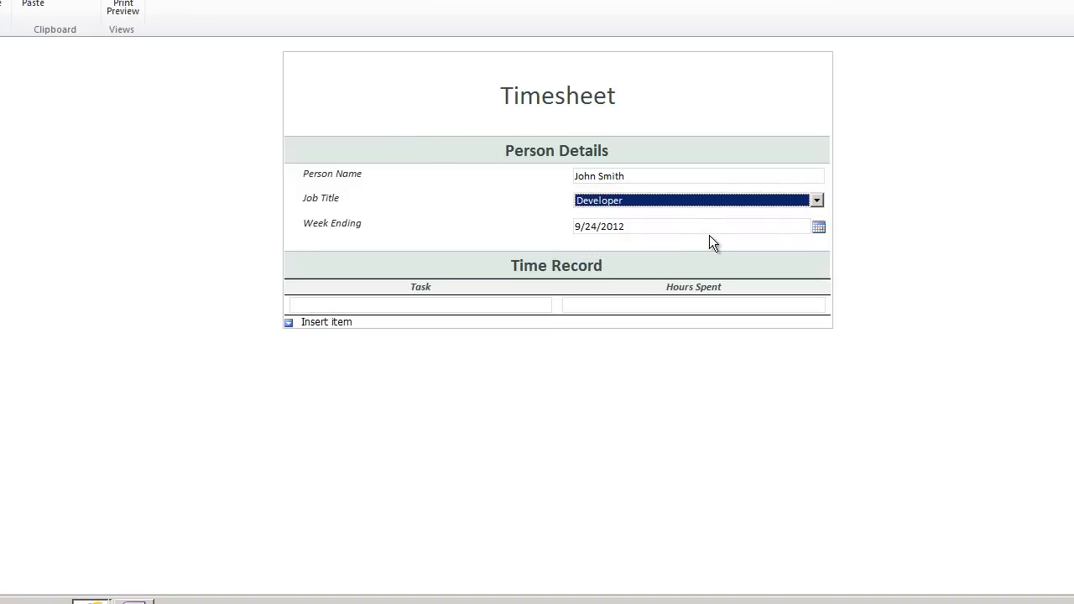
# Record the task Paperwork with 3.5 hours spent in the Time Record table and insert another row.
pyautogui.click(455, 305)
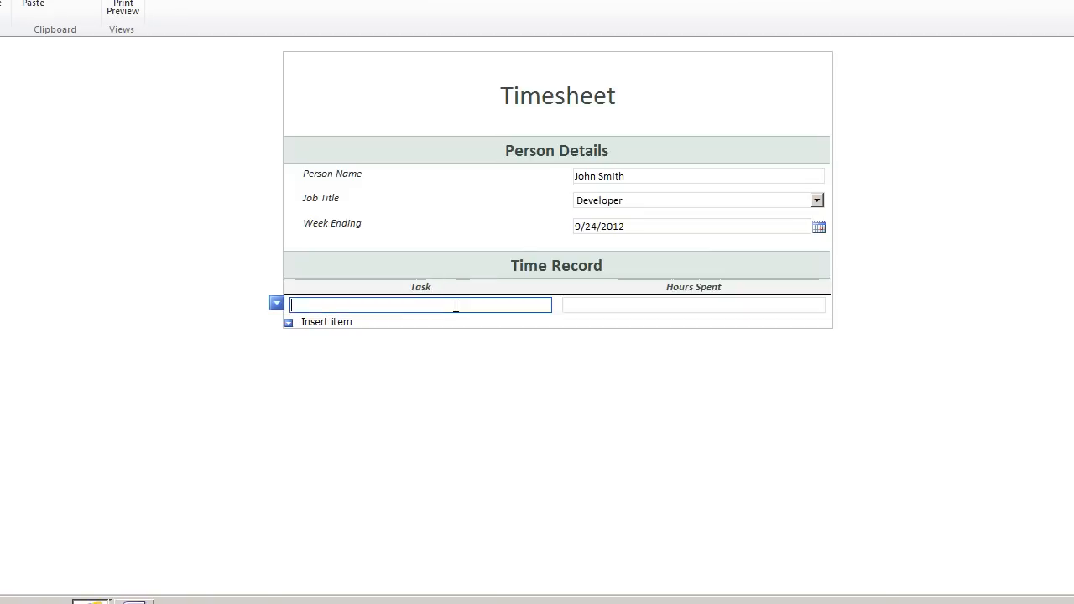
pyautogui.write('Paperwork')
pyautogui.click(591, 303)
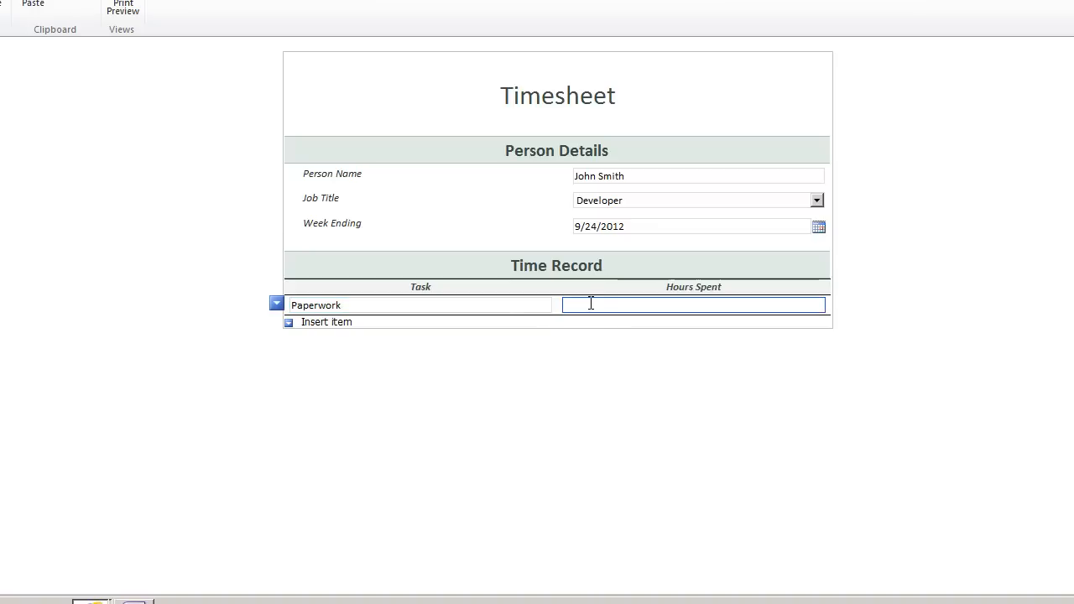
pyautogui.write('3.5')
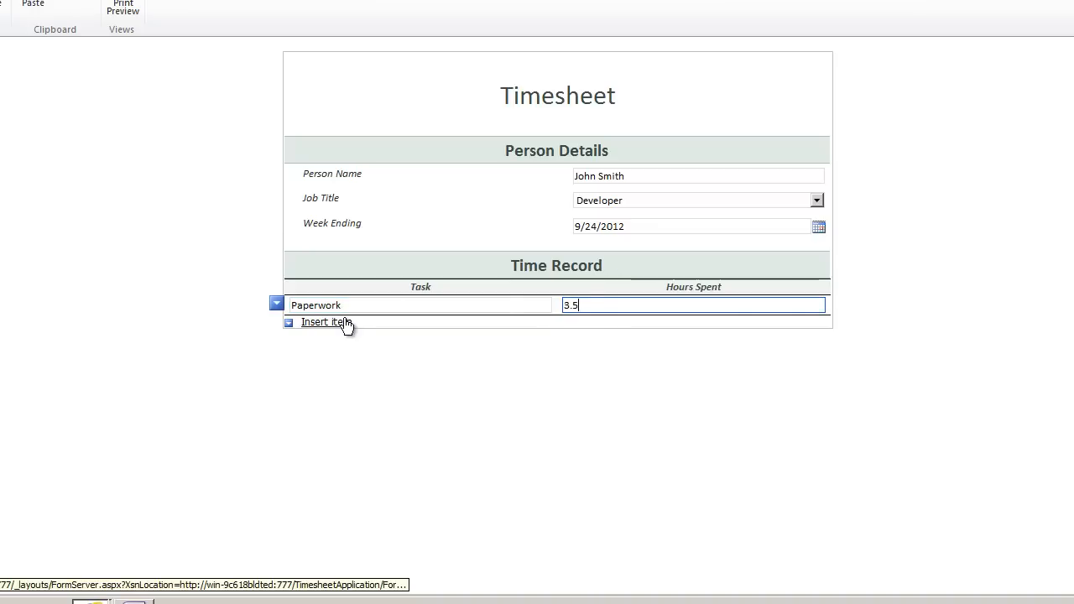
pyautogui.click(340, 322)
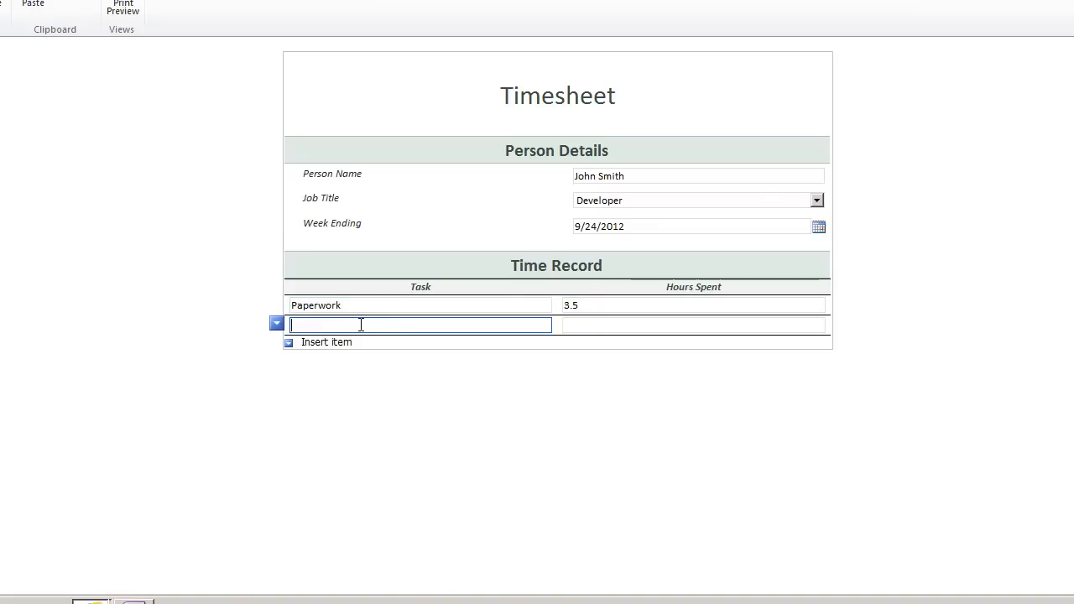
# Record the task Development with 3 hours and, in a new Time Record row, the task Testing with 1 hour.
pyautogui.write('Development')
pyautogui.press('Tab')
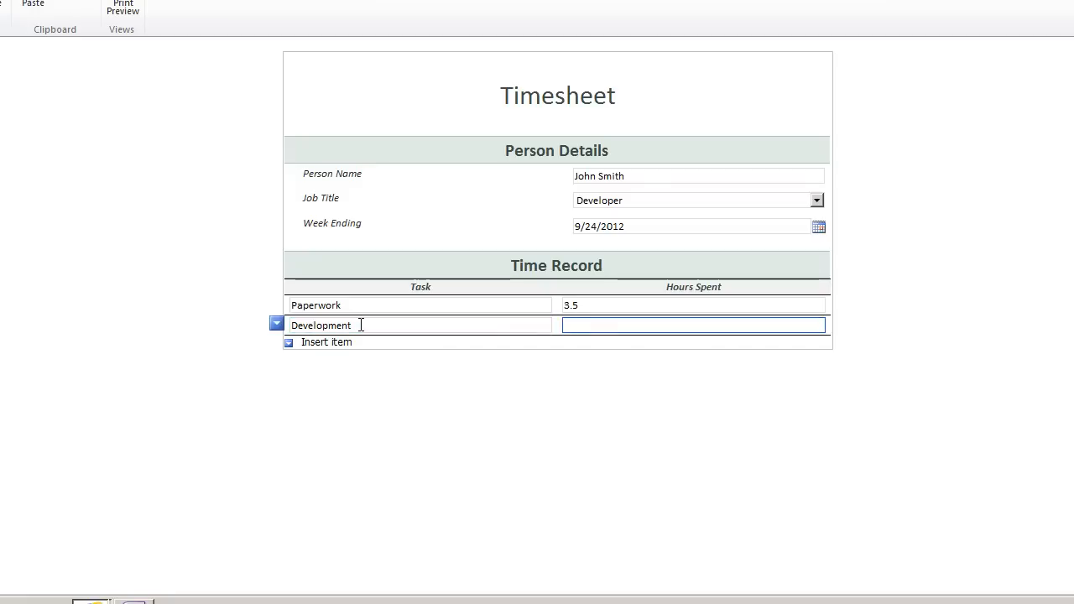
pyautogui.write('3')
pyautogui.press('Tab')
pyautogui.press('Return')
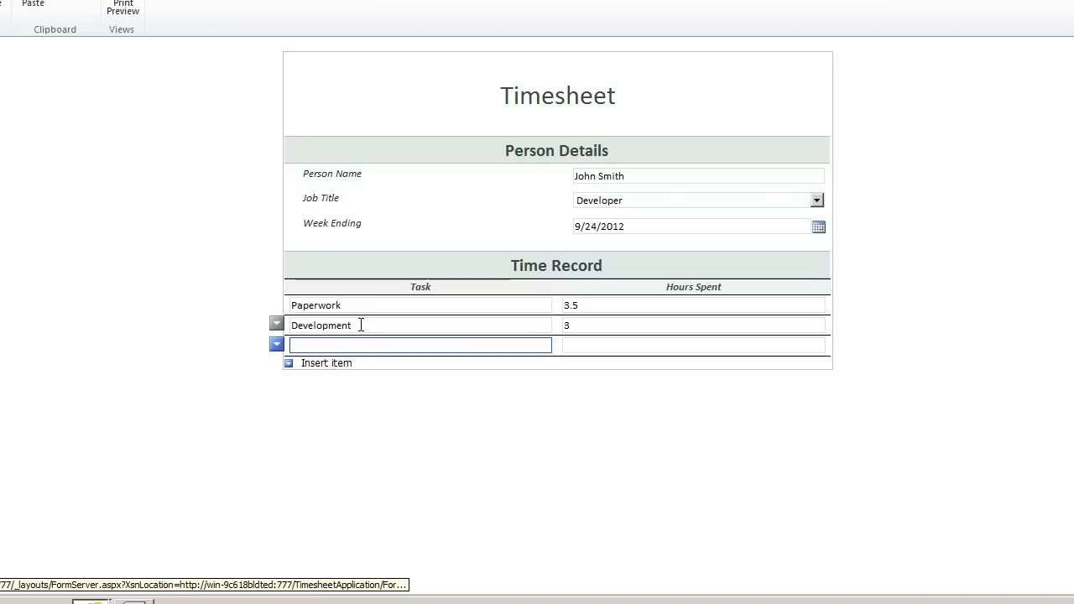
pyautogui.write('Testing')
pyautogui.press('Tab')
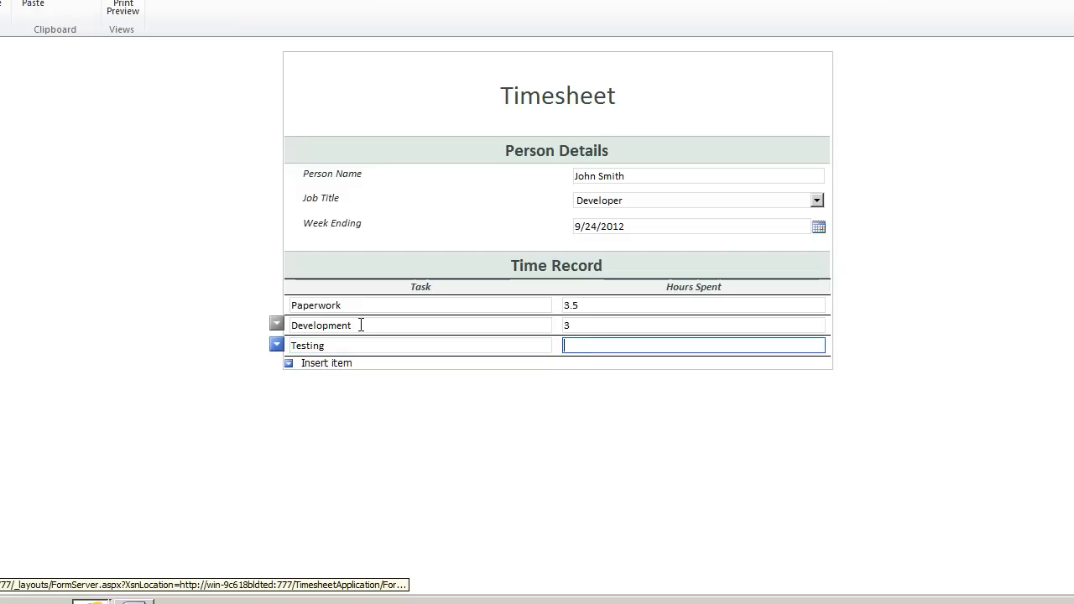
pyautogui.write('1')
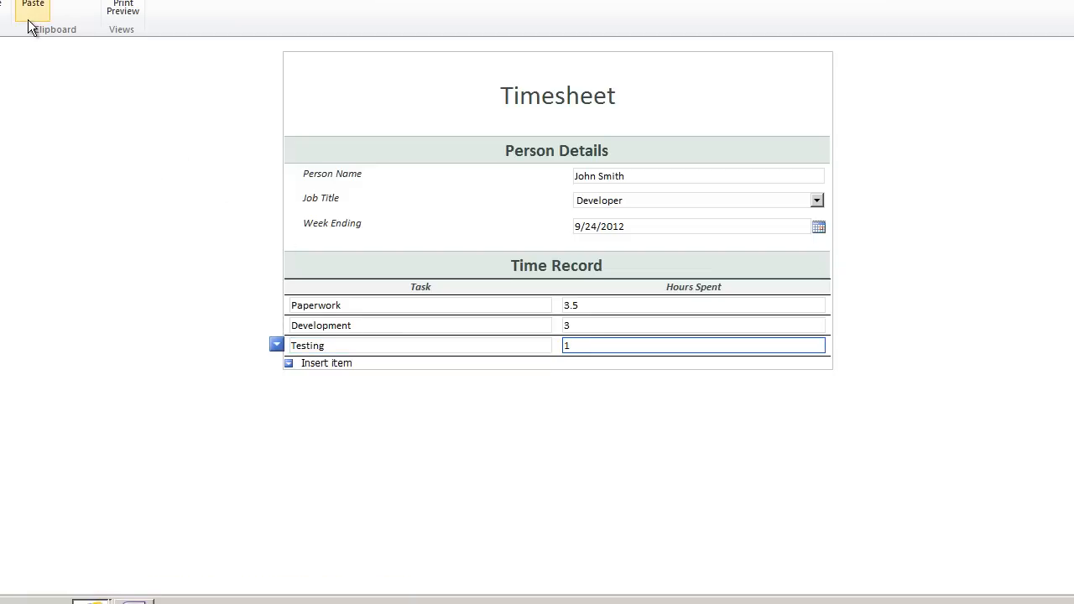
# Close the form and save it as Timesheet1 in the TimesheetApplication library, then reopen the saved timesheet.
pyautogui.click(2, 5)
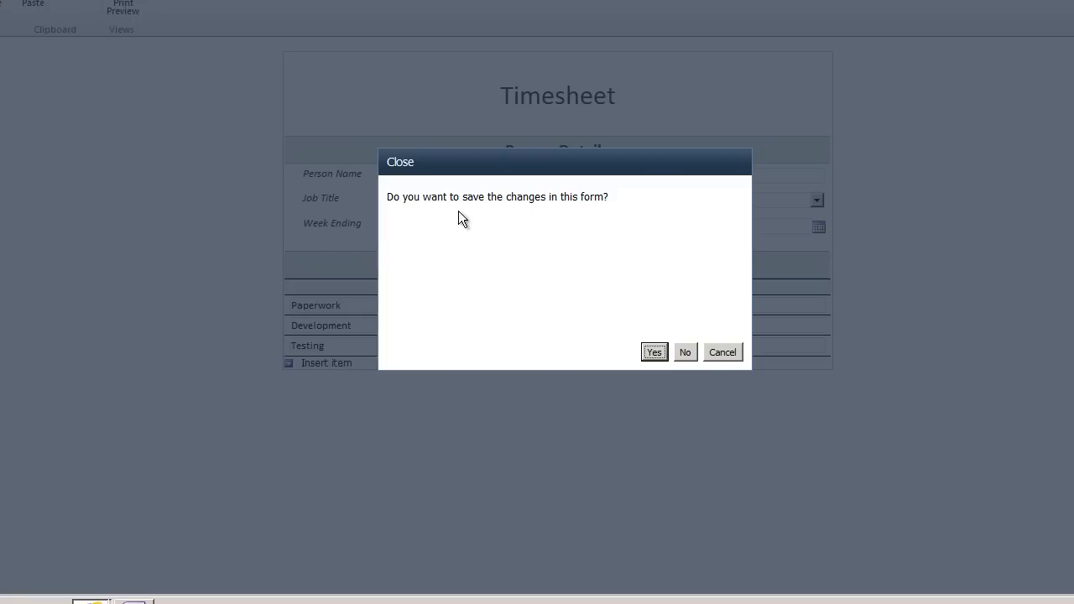
pyautogui.click(657, 349)
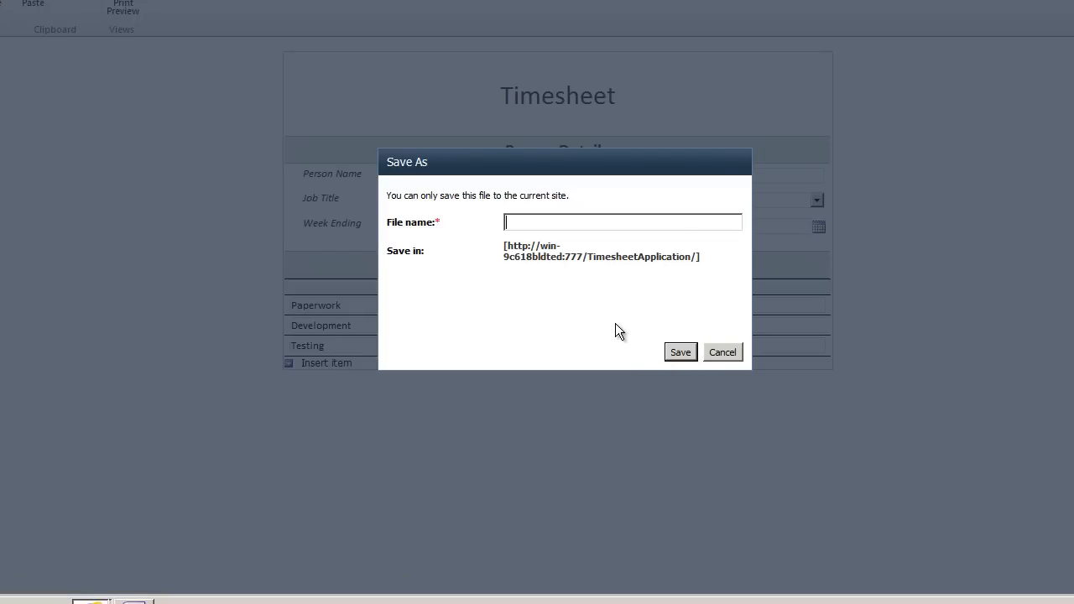
pyautogui.write('Timesheet1')
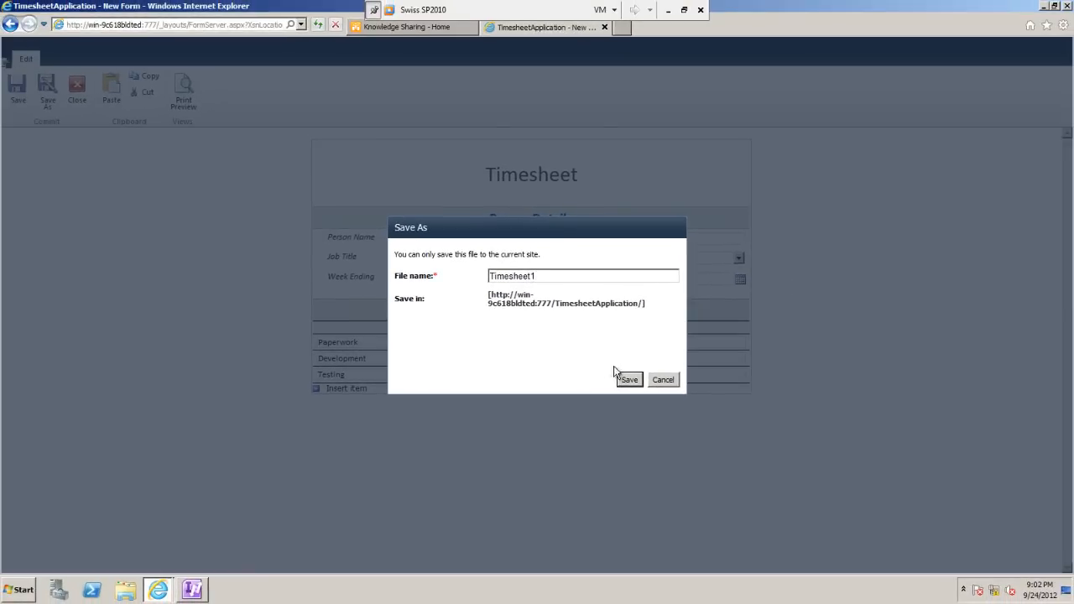
pyautogui.click(628, 380)
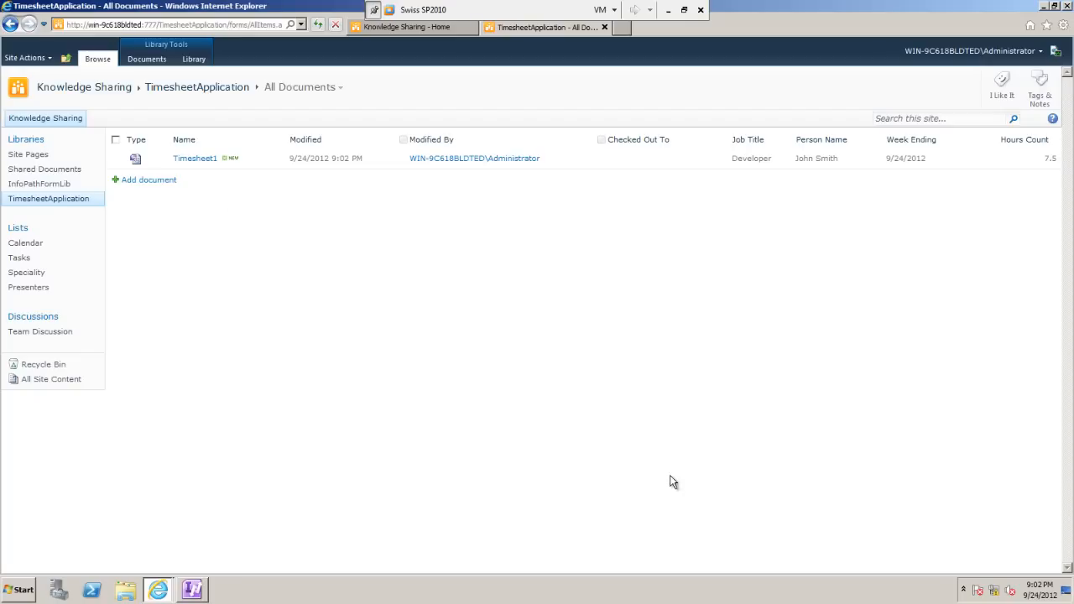
pyautogui.click(194, 158)
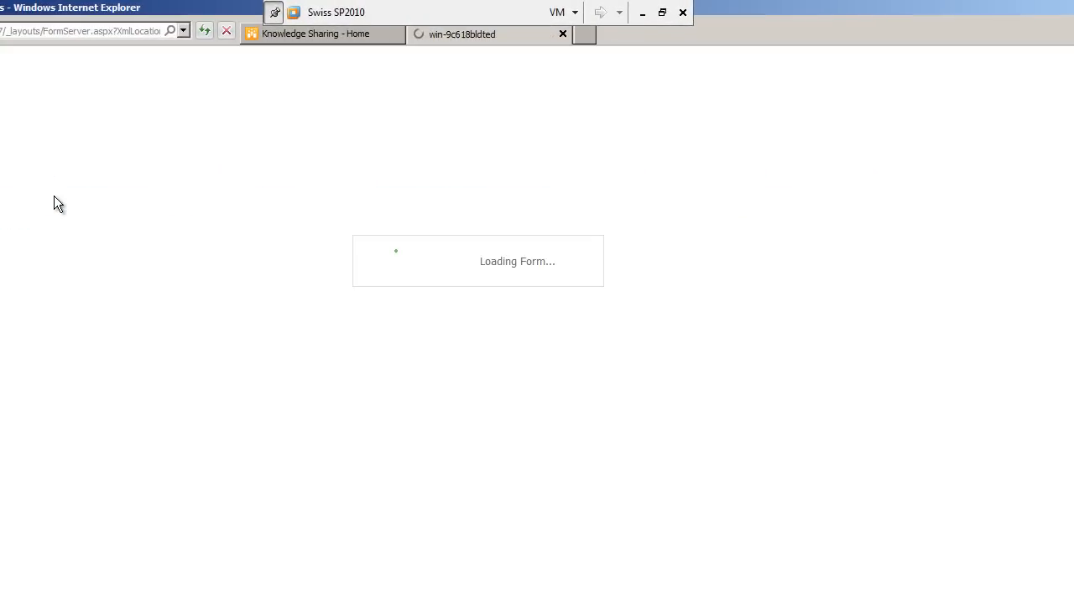